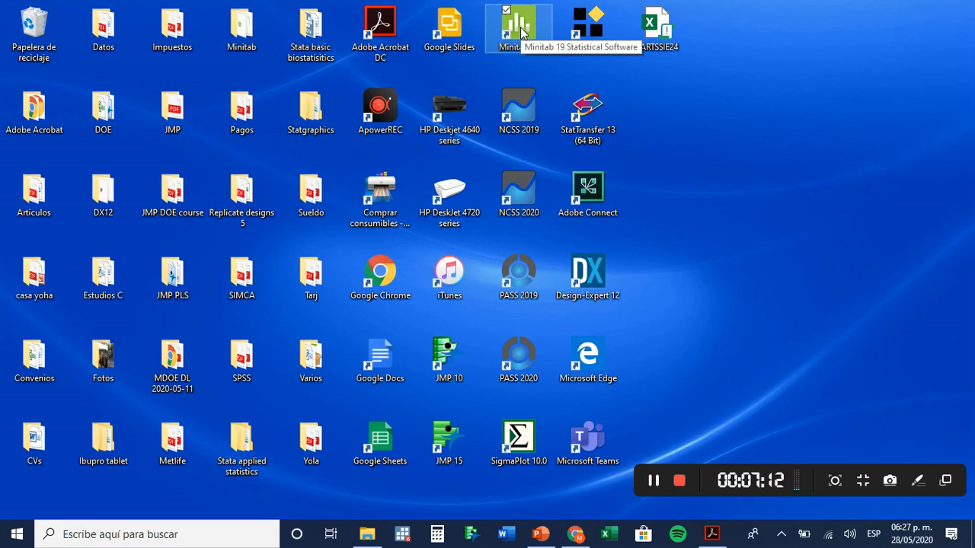
# Open Minitab 19 and start a 2-level factorial design with default generators and 3 factors.
pyautogui.doubleClick(521, 32)
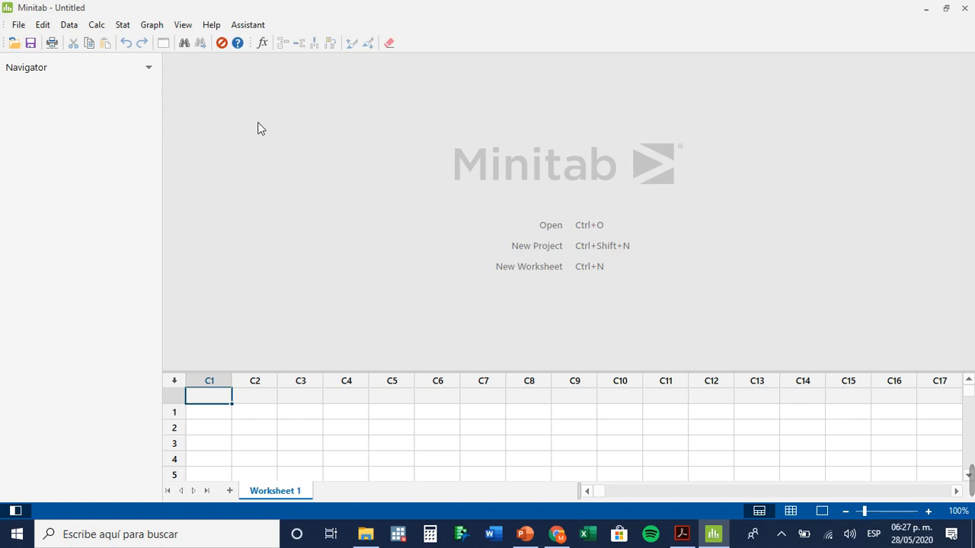
pyautogui.click(124, 29)
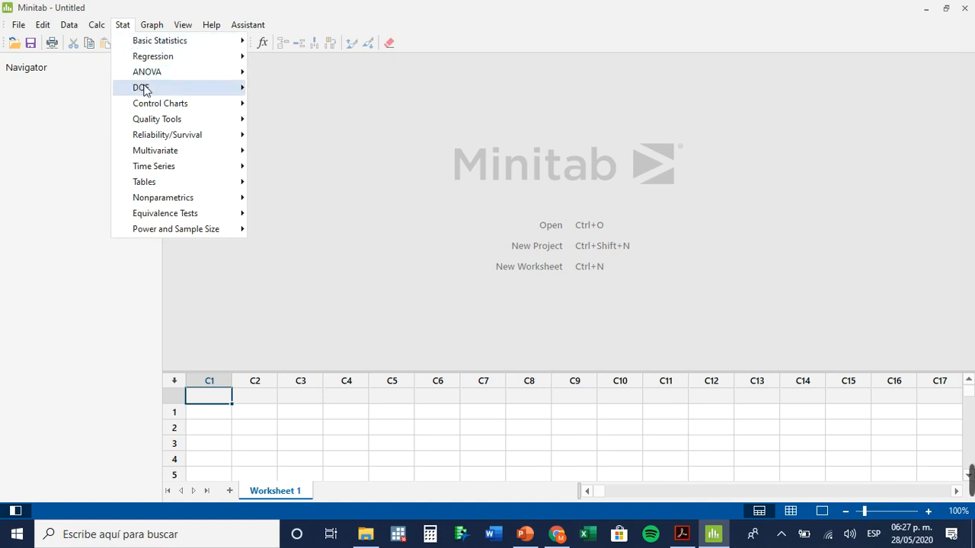
pyautogui.moveTo(146, 91)
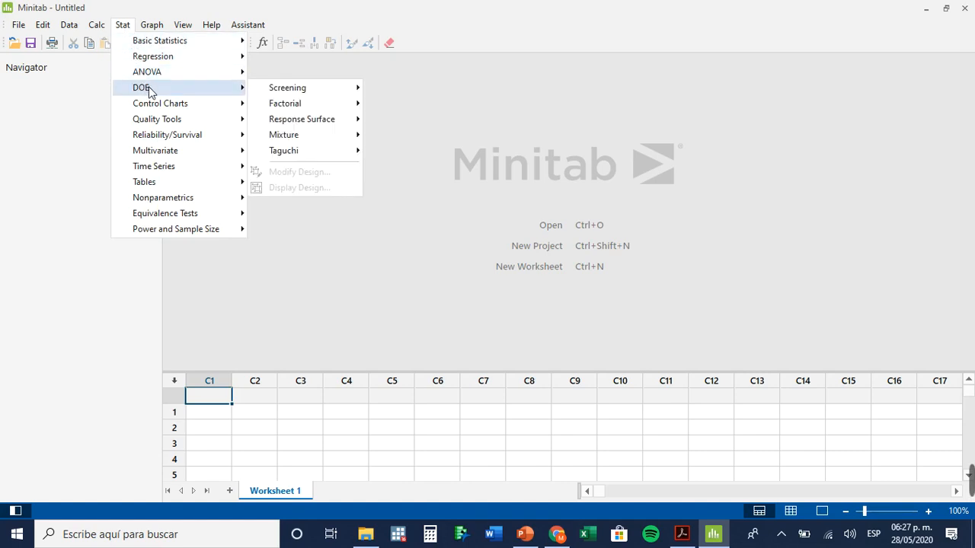
pyautogui.moveTo(282, 109)
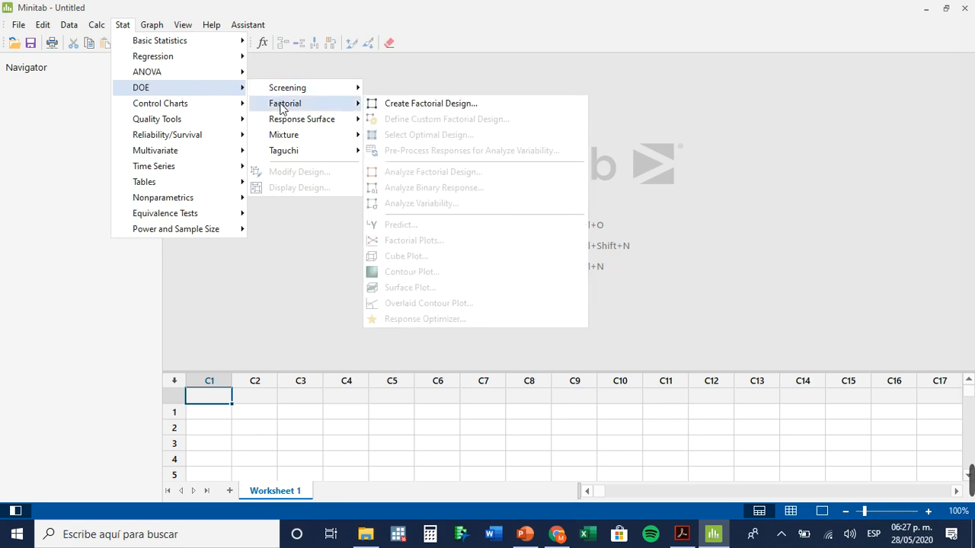
pyautogui.click(420, 108)
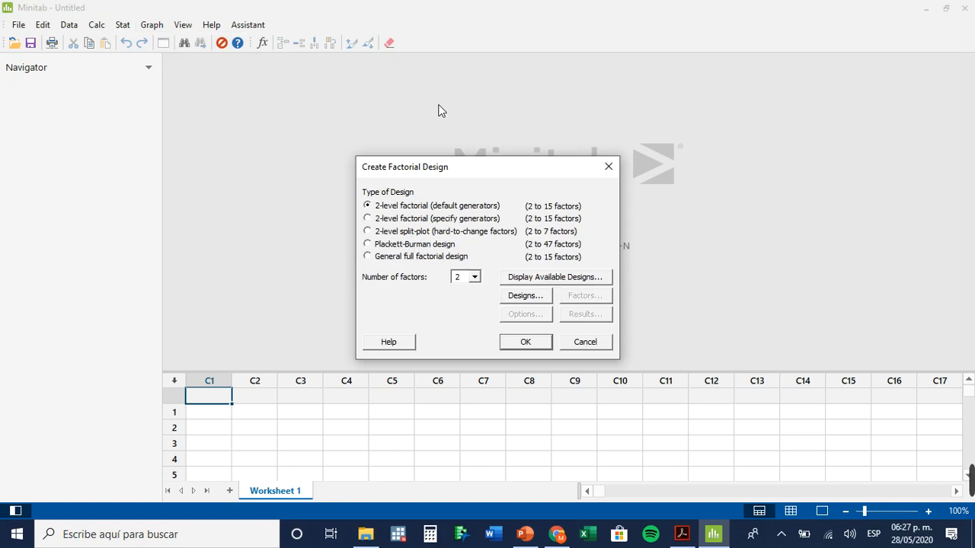
pyautogui.click(474, 279)
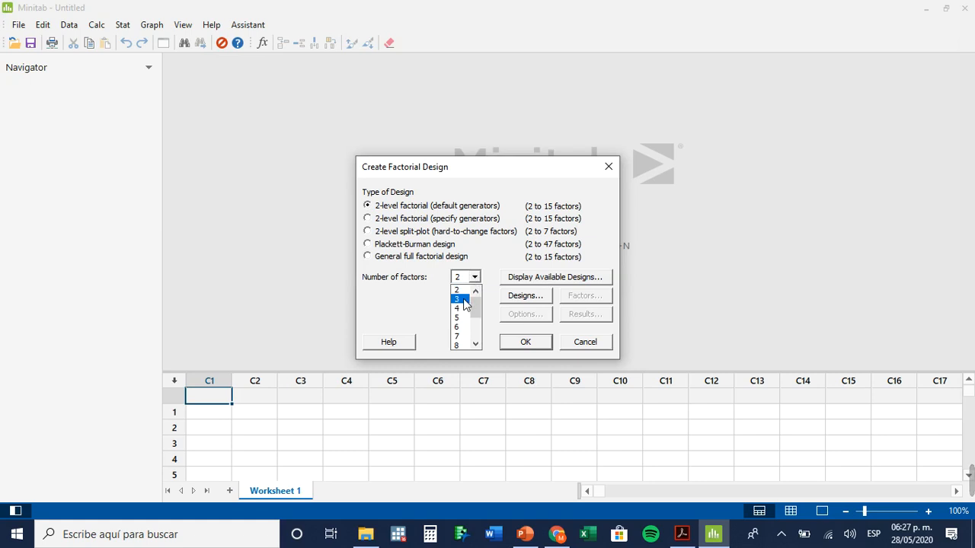
pyautogui.click(465, 300)
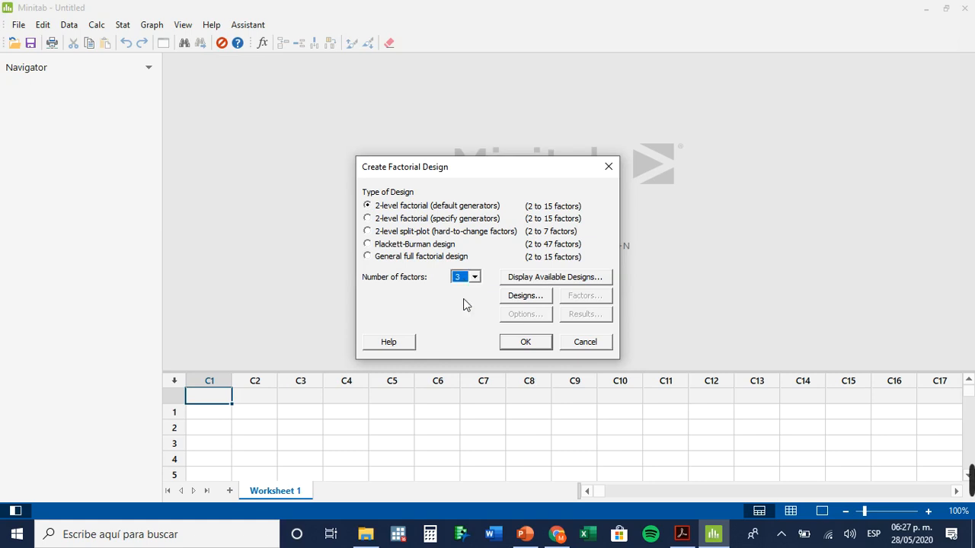
# Review the table of available designs and choose the 8-run full factorial design.
pyautogui.click(565, 279)
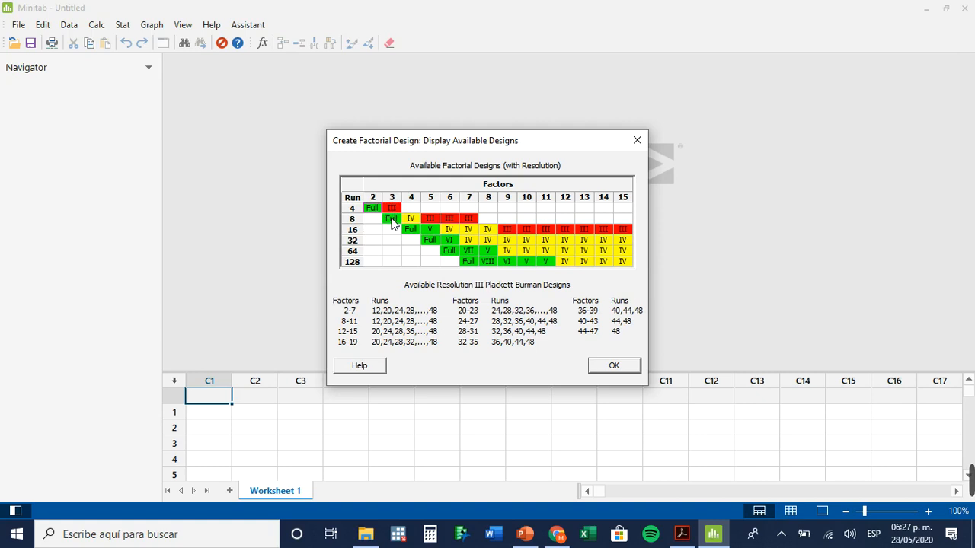
pyautogui.click(629, 367)
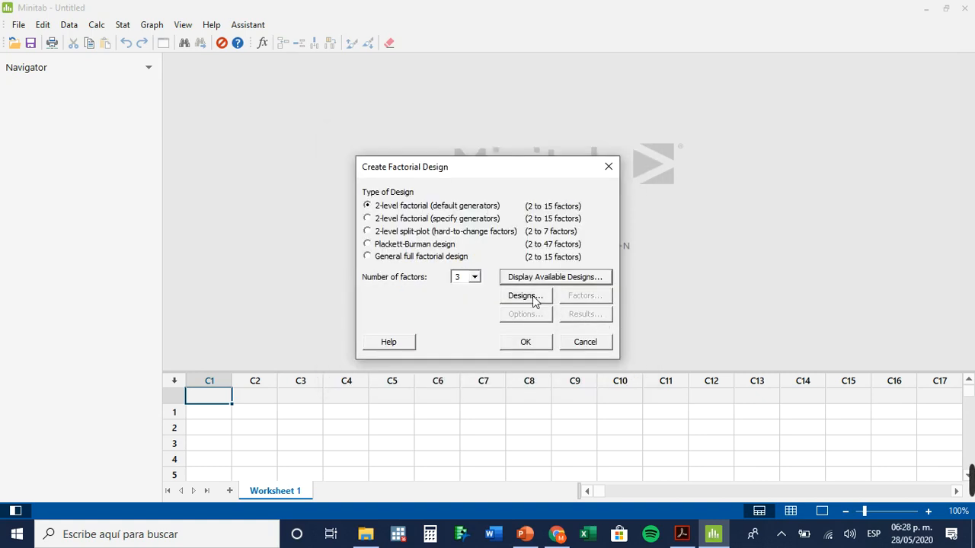
pyautogui.click(537, 298)
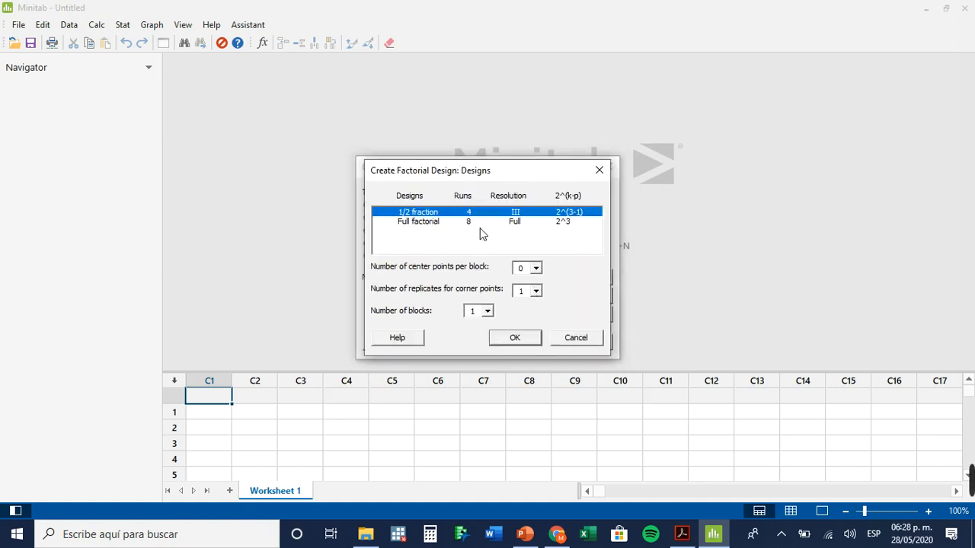
pyautogui.click(460, 222)
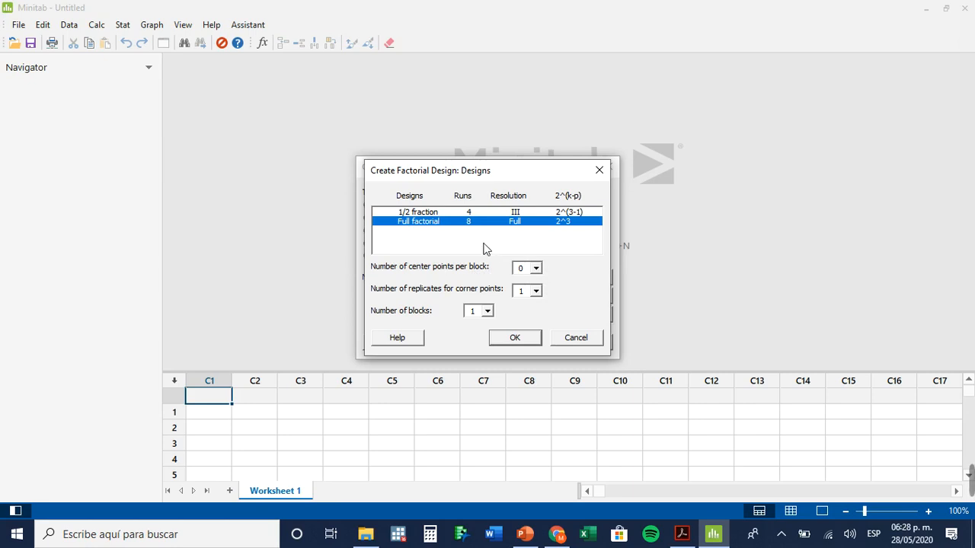
pyautogui.click(515, 339)
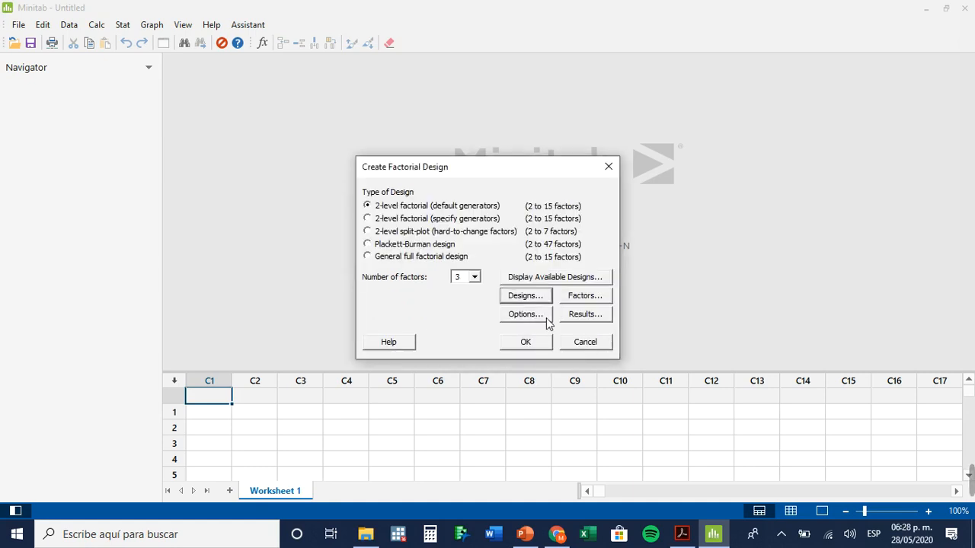
# Define factor A as a text factor named Surface with low level Glass and high level Steel.
pyautogui.click(592, 297)
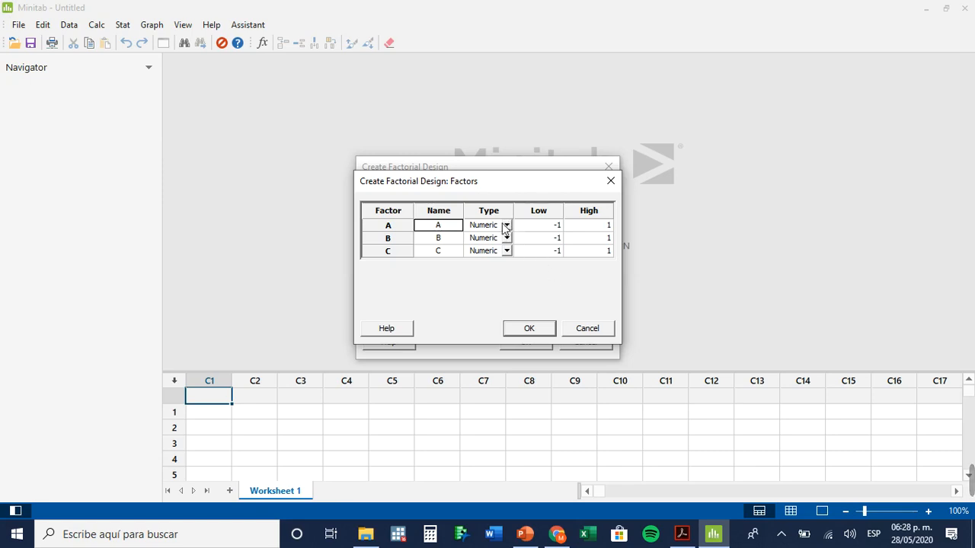
pyautogui.click(445, 231)
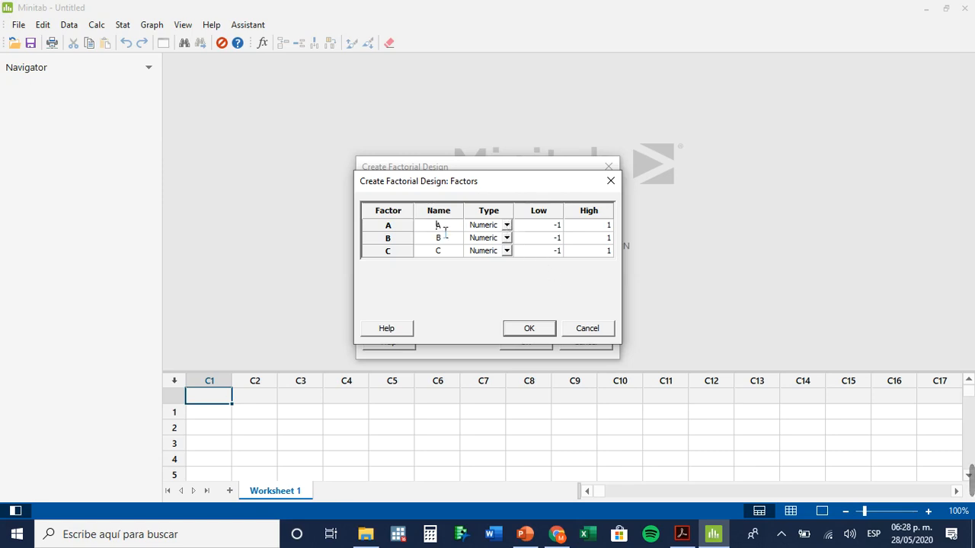
pyautogui.doubleClick(446, 232)
pyautogui.write('Surface')
pyautogui.click(507, 226)
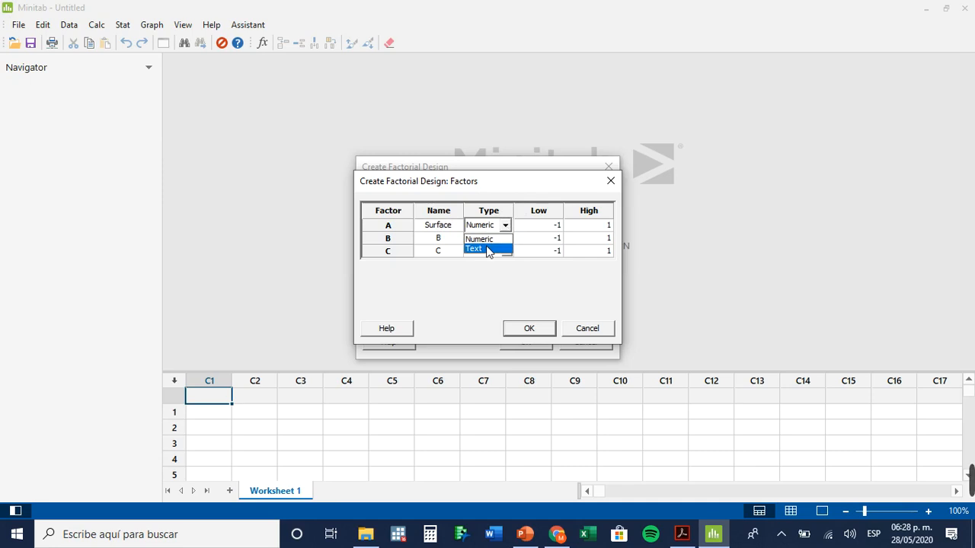
pyautogui.click(487, 249)
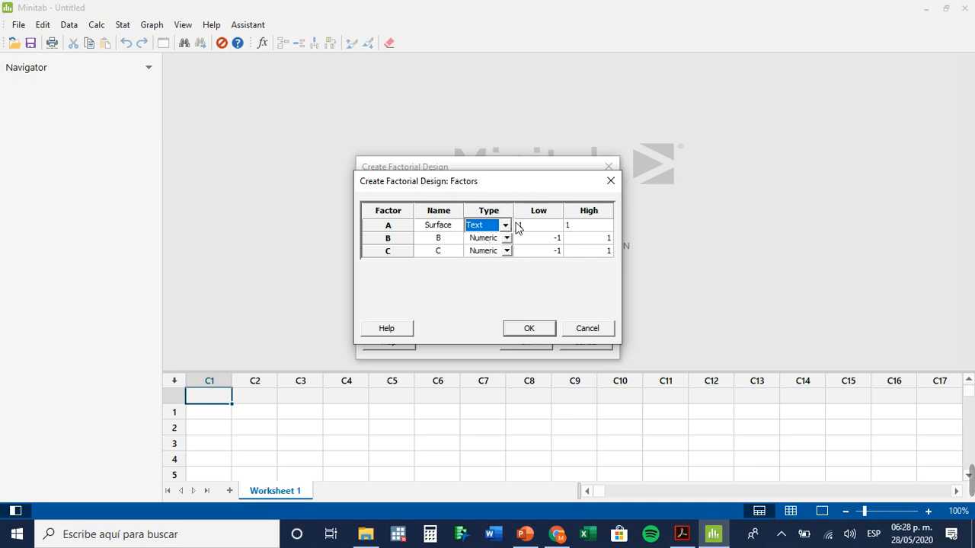
pyautogui.click(519, 227)
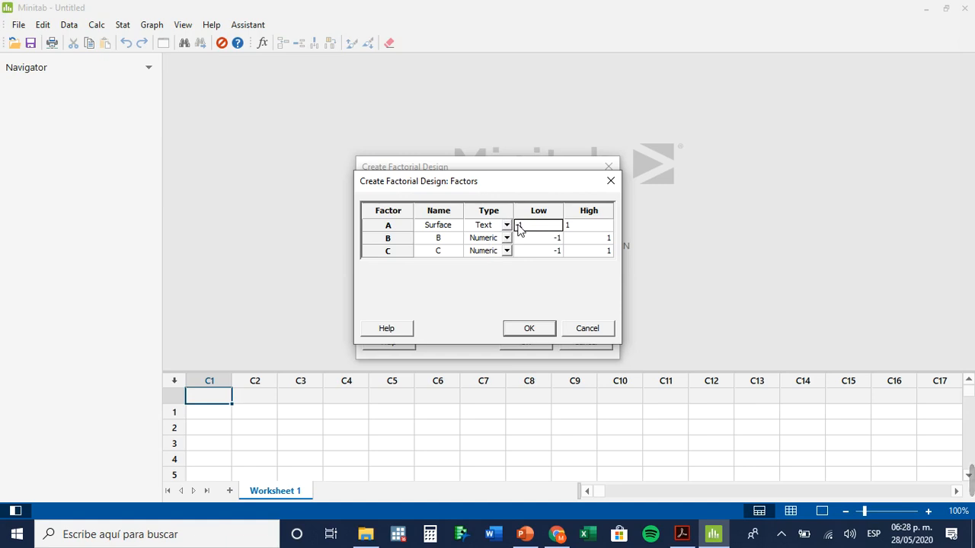
pyautogui.write('Glass')
pyautogui.press('Tab')
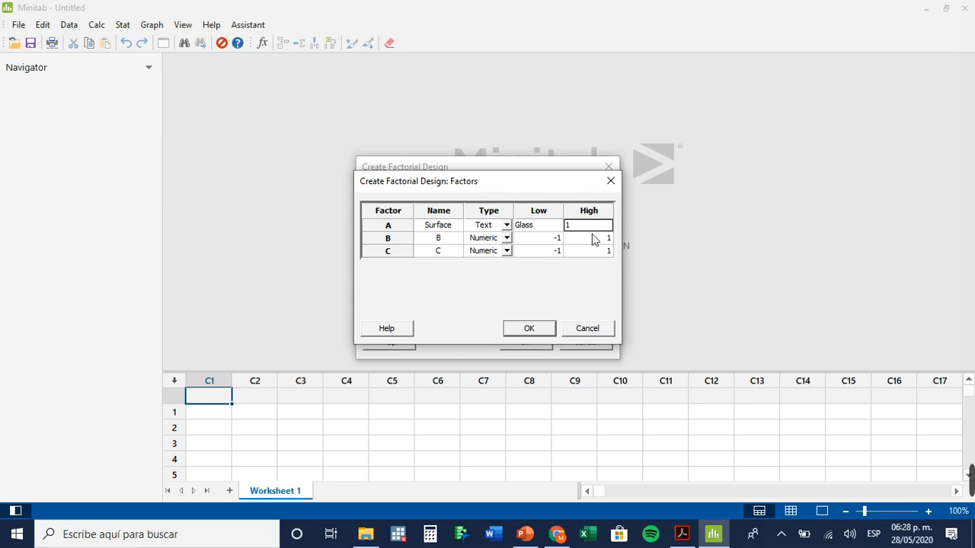
pyautogui.write('Steel')
# Name factor B Residue and set its numeric levels to 50 low and 150 high.
pyautogui.click(438, 240)
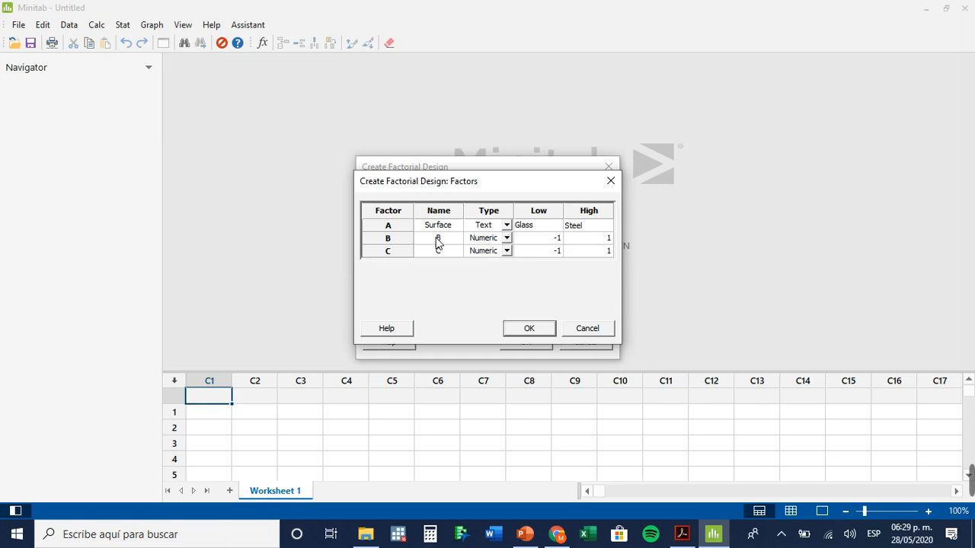
pyautogui.click(438, 240)
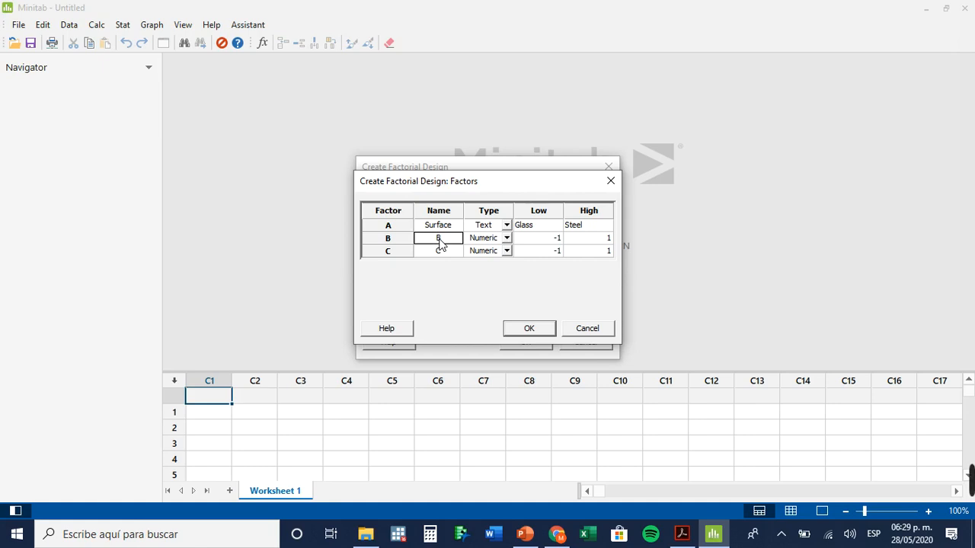
pyautogui.write('RE')
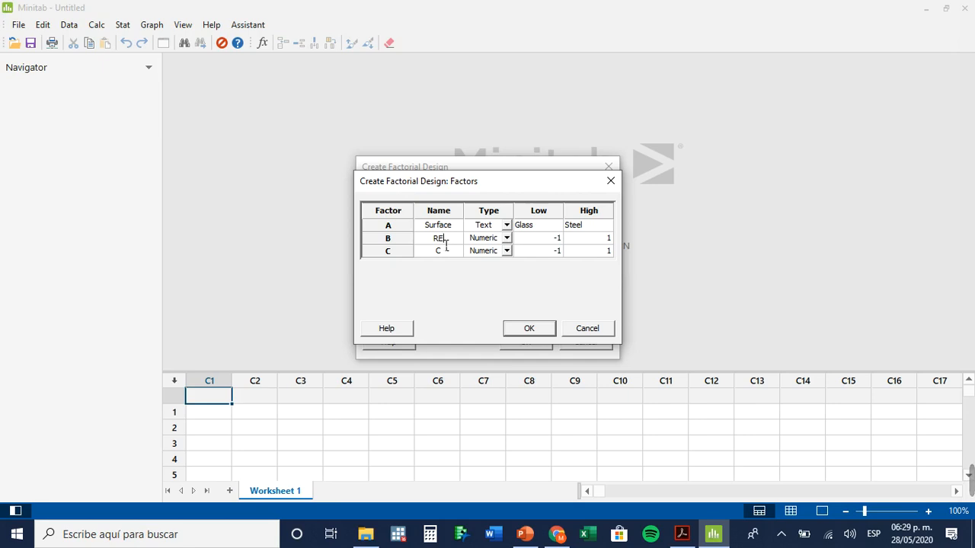
pyautogui.press('BackSpace')
pyautogui.write('esidue')
pyautogui.press('Tab')
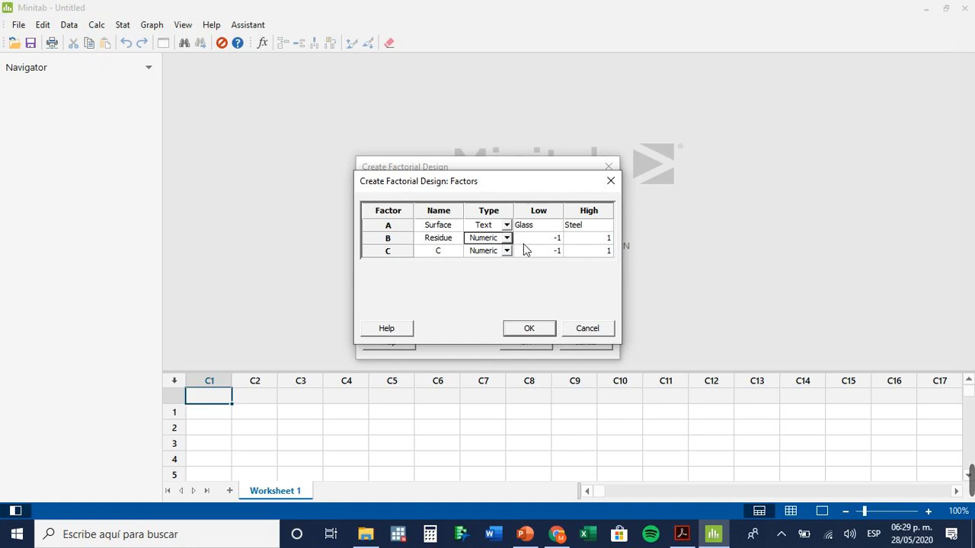
pyautogui.press('Tab')
pyautogui.write('50')
pyautogui.press('Tab')
pyautogui.write('150')
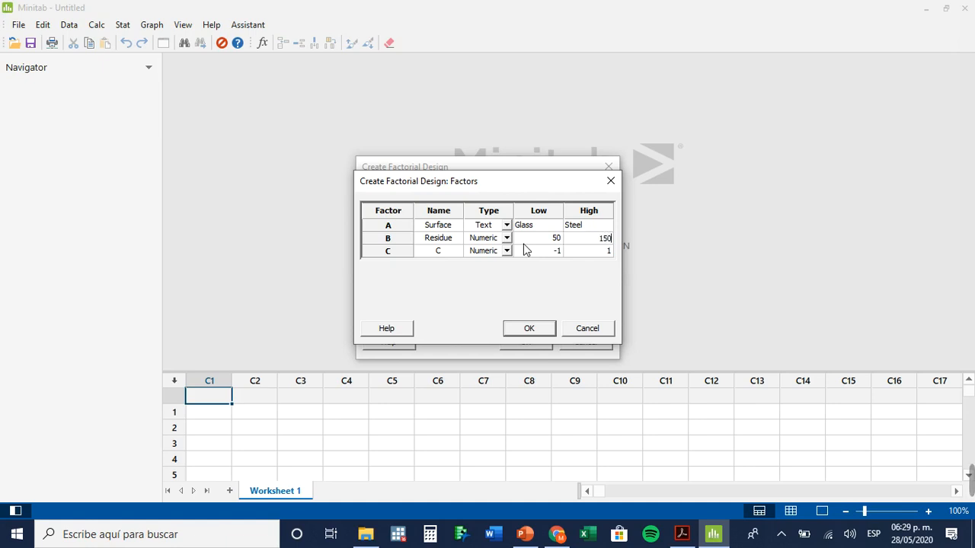
# Define factor C as a text factor named Pattern with levels Zigzag and Parallel, and generate the design.
pyautogui.press('Tab')
pyautogui.write('Pattern')
pyautogui.click(507, 251)
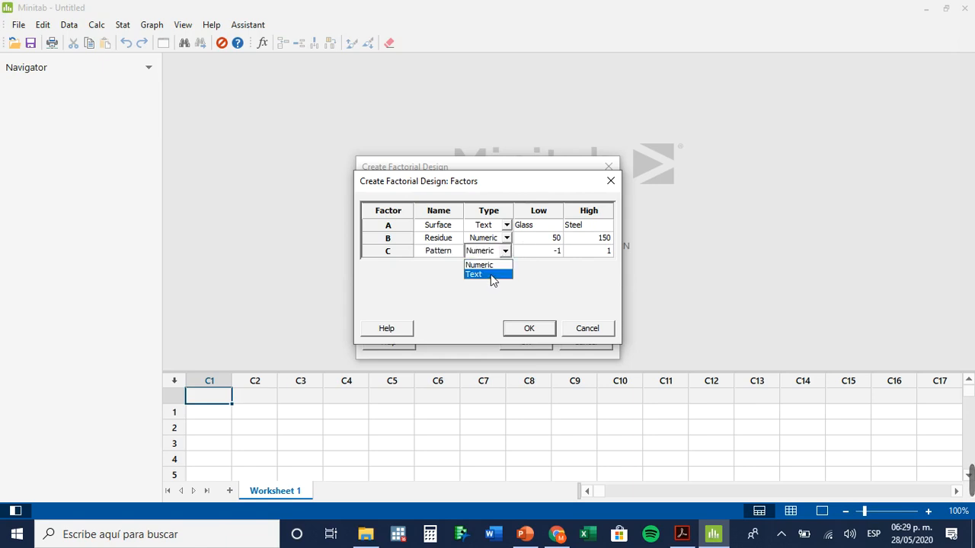
pyautogui.click(490, 275)
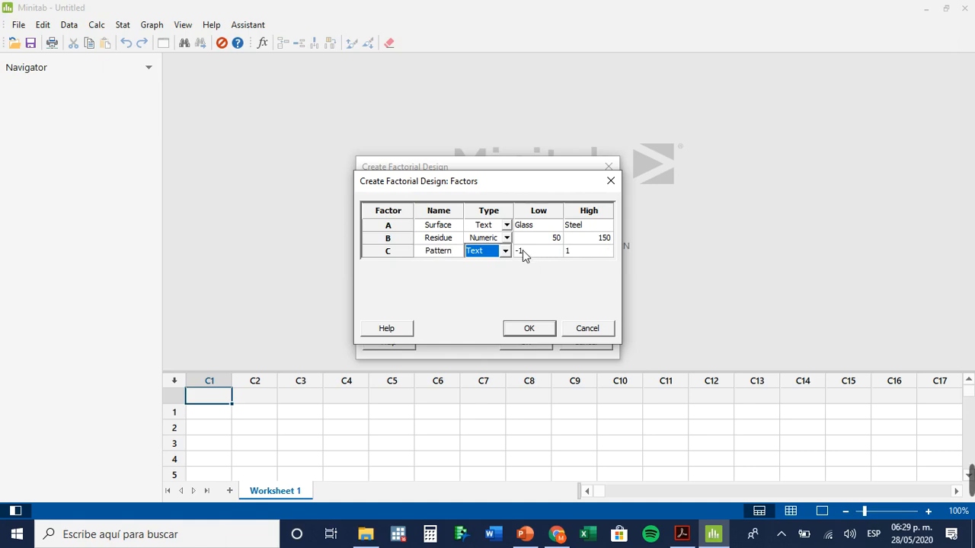
pyautogui.click(522, 250)
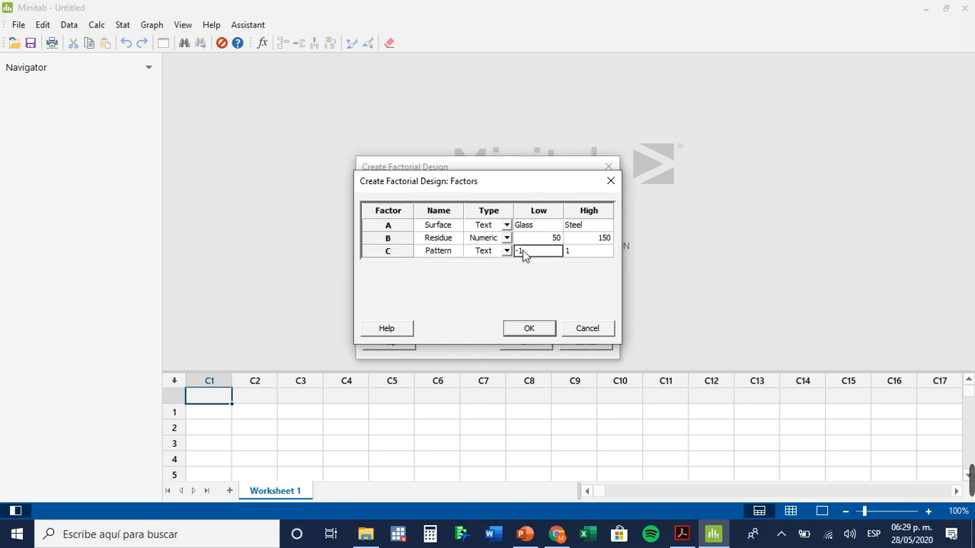
pyautogui.write('Zigzag')
pyautogui.press('Tab')
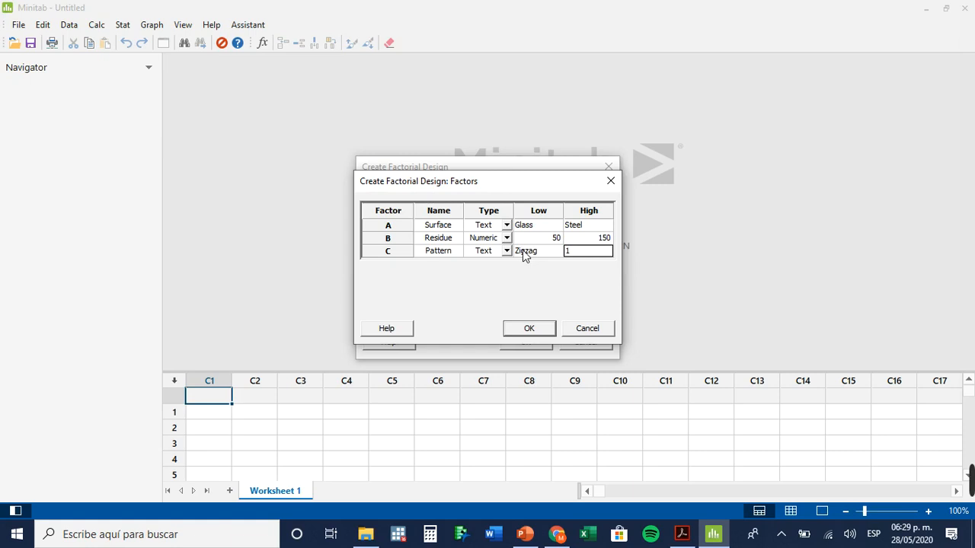
pyautogui.write('Pa')
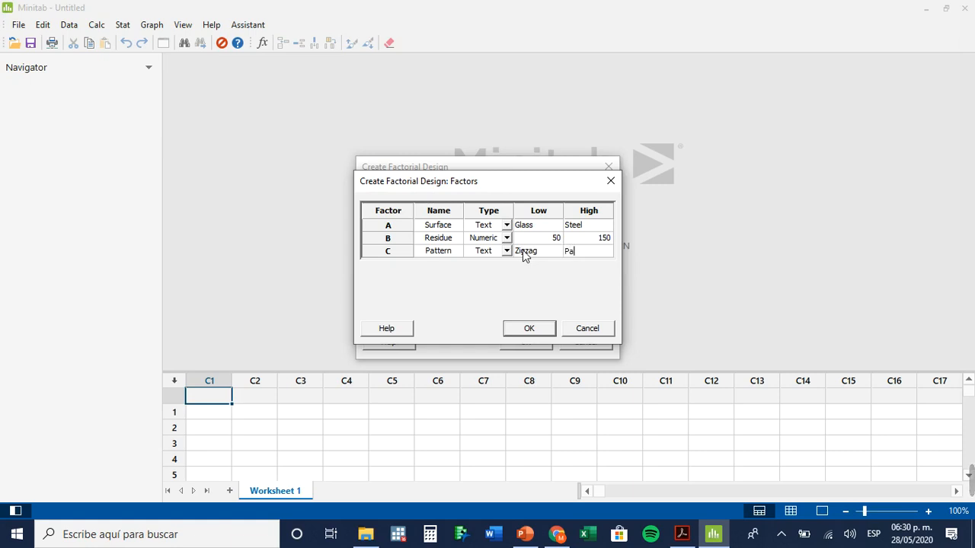
pyautogui.write('rallel')
pyautogui.click(528, 330)
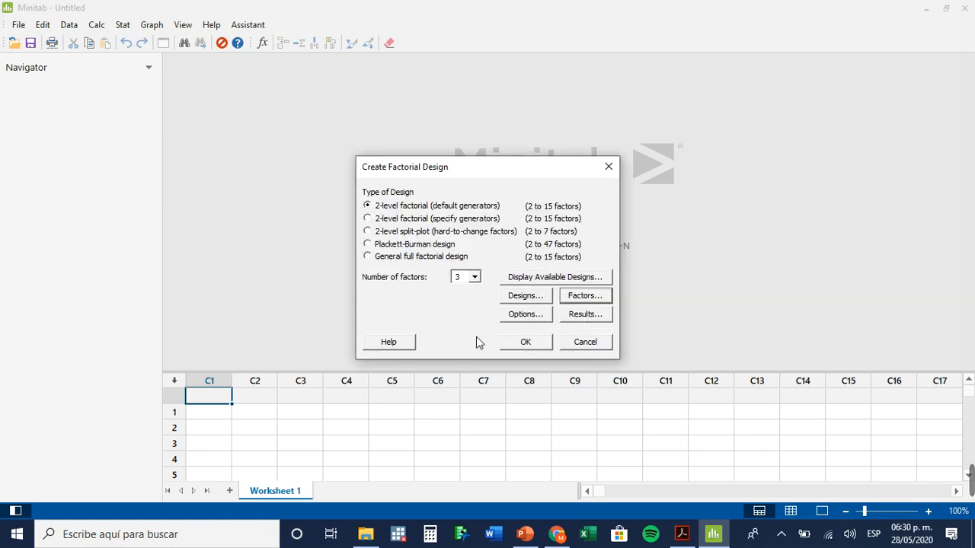
pyautogui.click(547, 343)
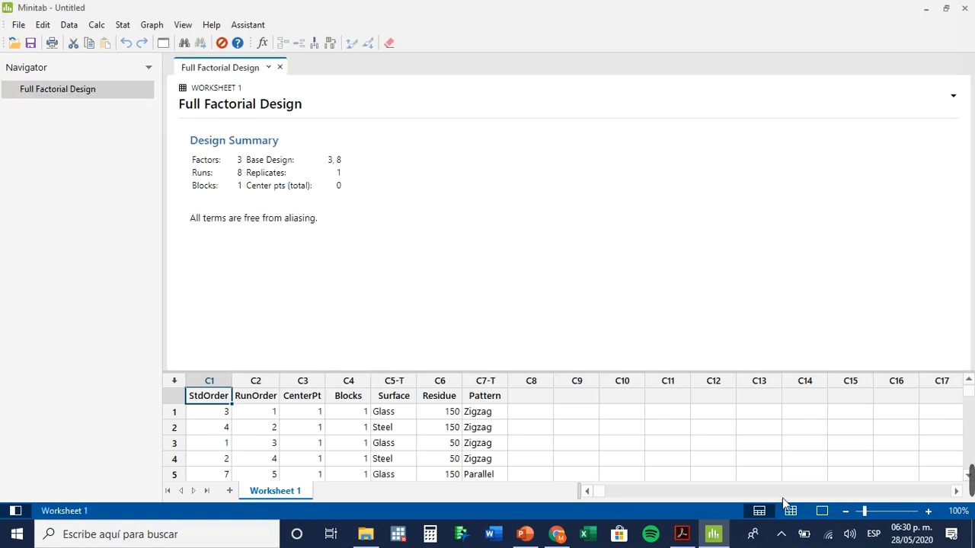
# Show only the worksheet and name the empty column C8 Recovery for the response.
pyautogui.click(790, 511)
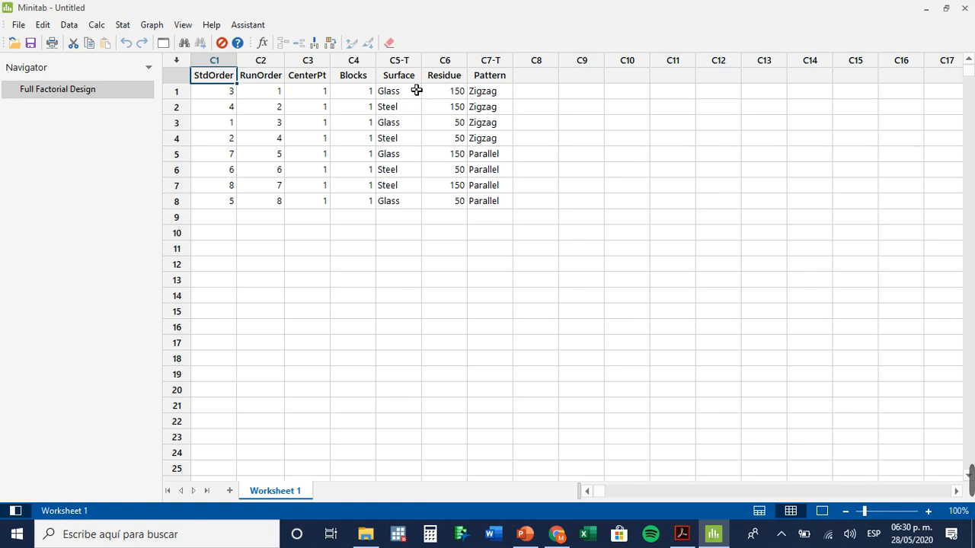
pyautogui.click(540, 77)
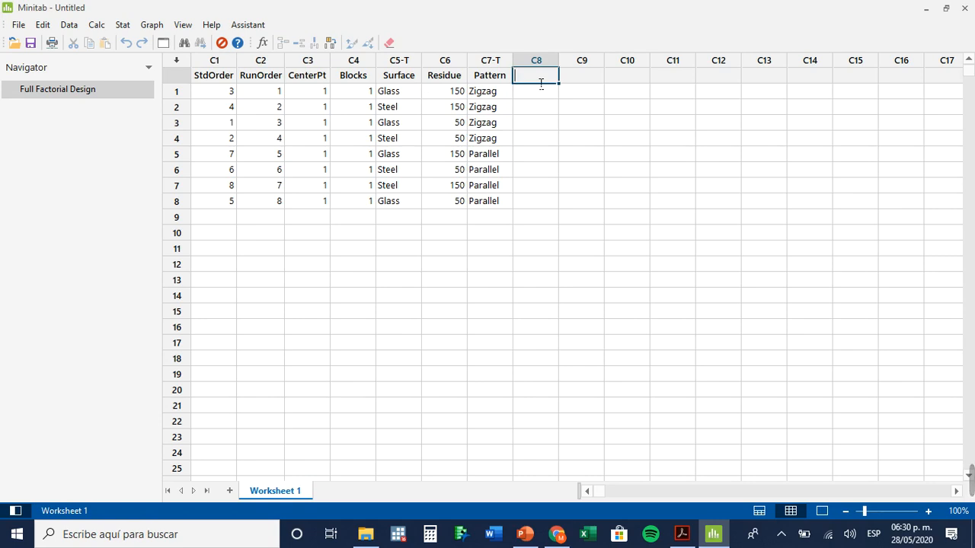
pyautogui.write('Recovery')
pyautogui.click(557, 130)
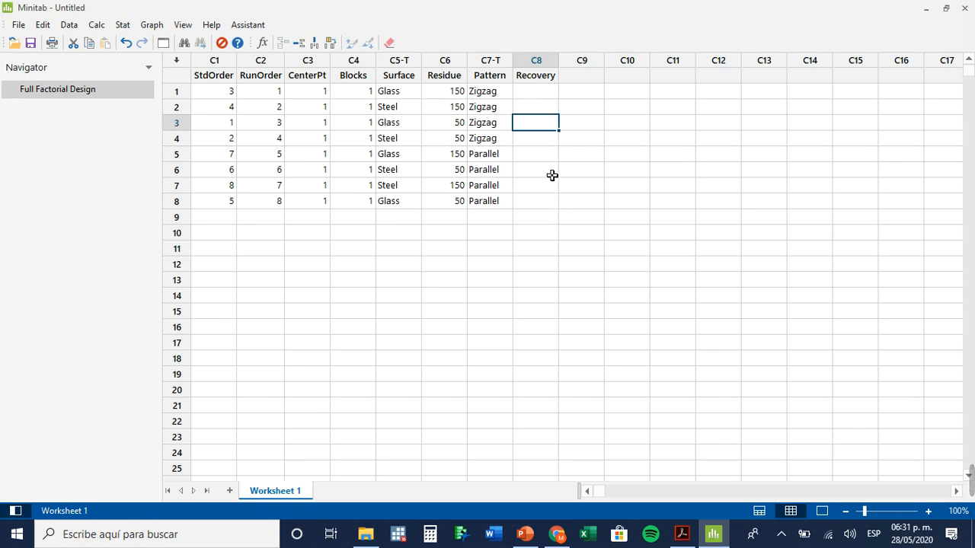
pyautogui.moveTo(663, 488)
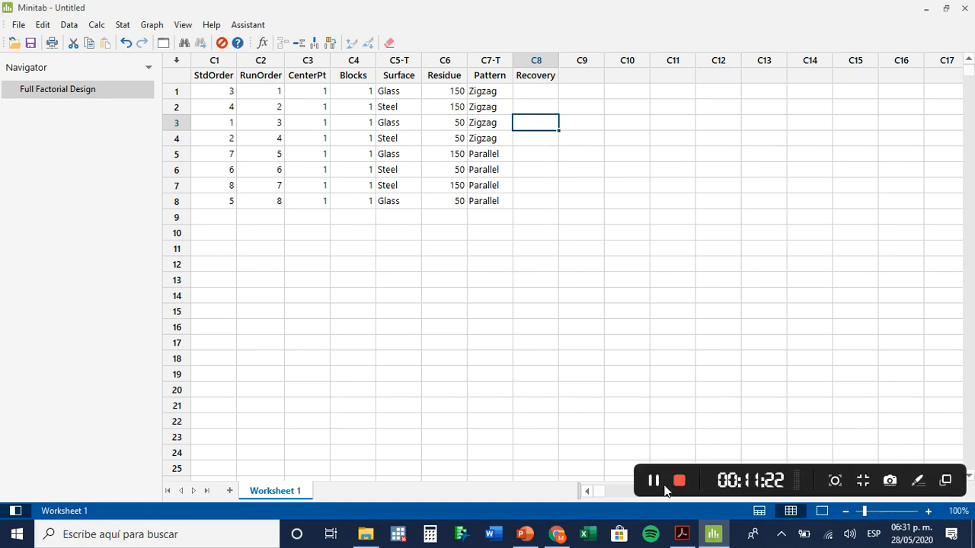
pyautogui.click(655, 483)
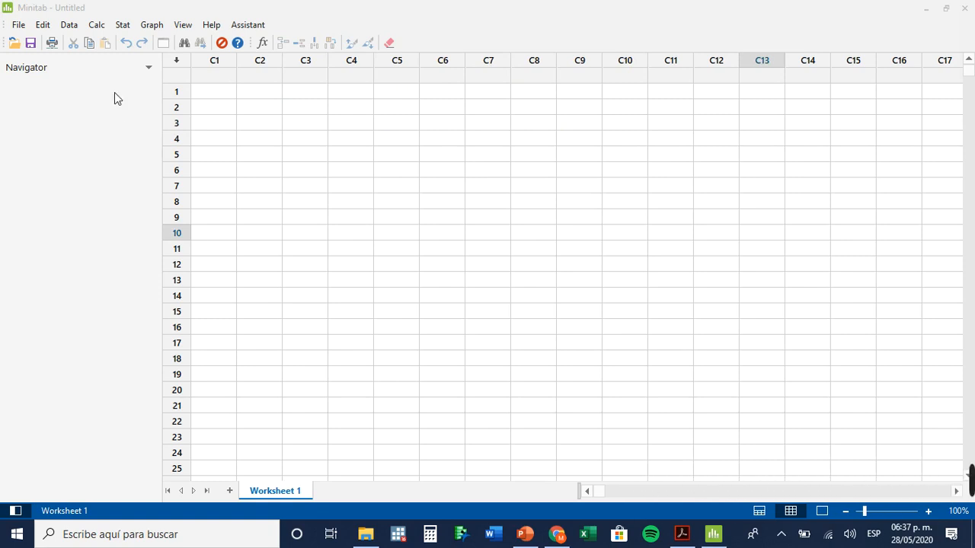
# Open the Minitab project "full factorial" from the cleaning validation folder inside DOE on the desktop (Escritorio).
pyautogui.click(23, 27)
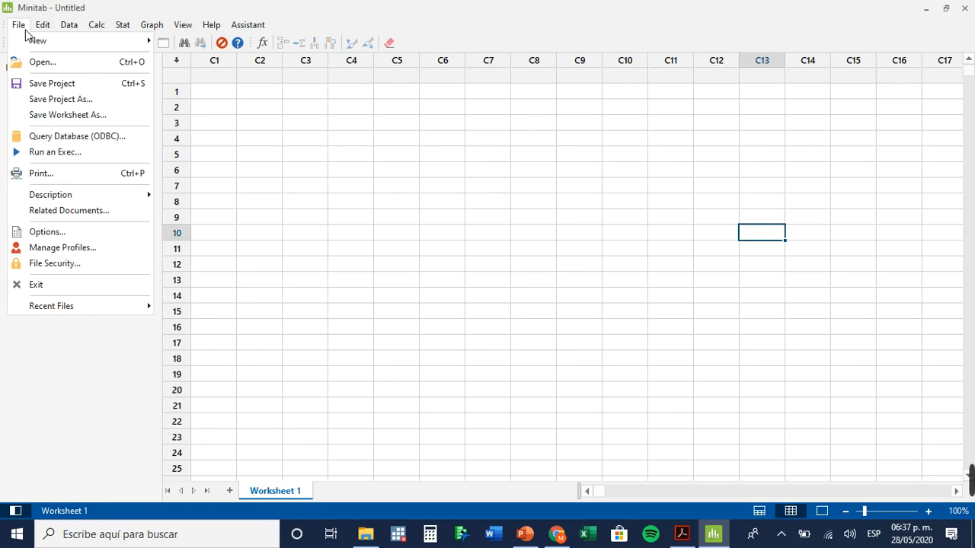
pyautogui.click(26, 64)
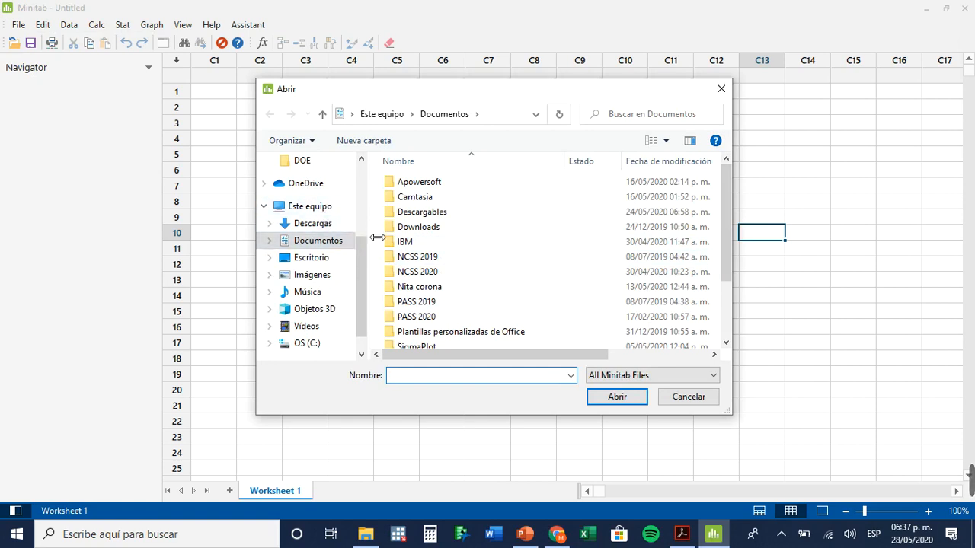
pyautogui.click(332, 261)
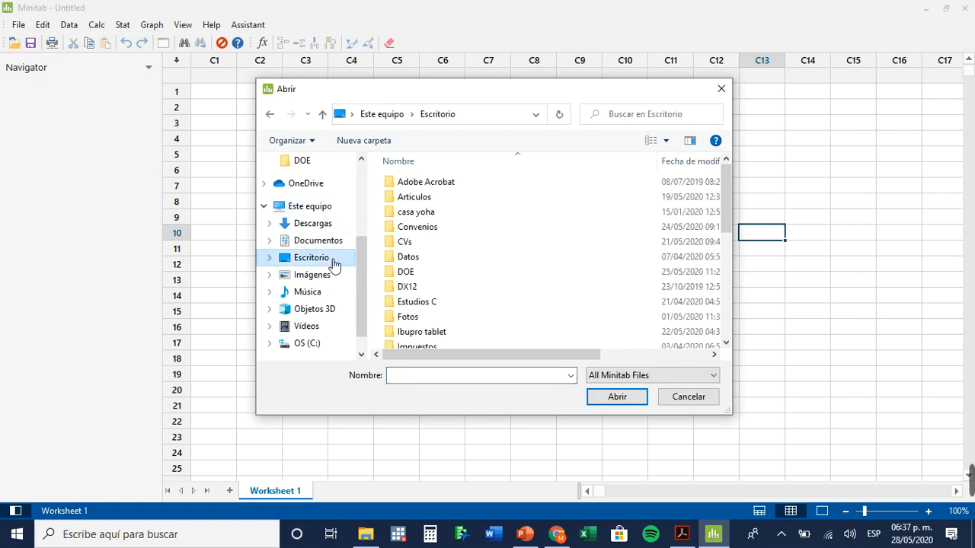
pyautogui.doubleClick(424, 276)
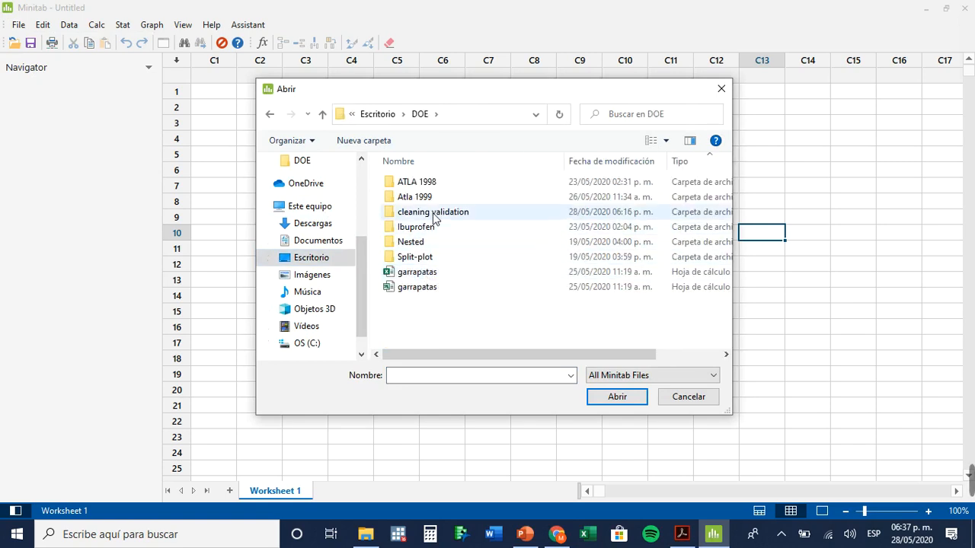
pyautogui.doubleClick(434, 217)
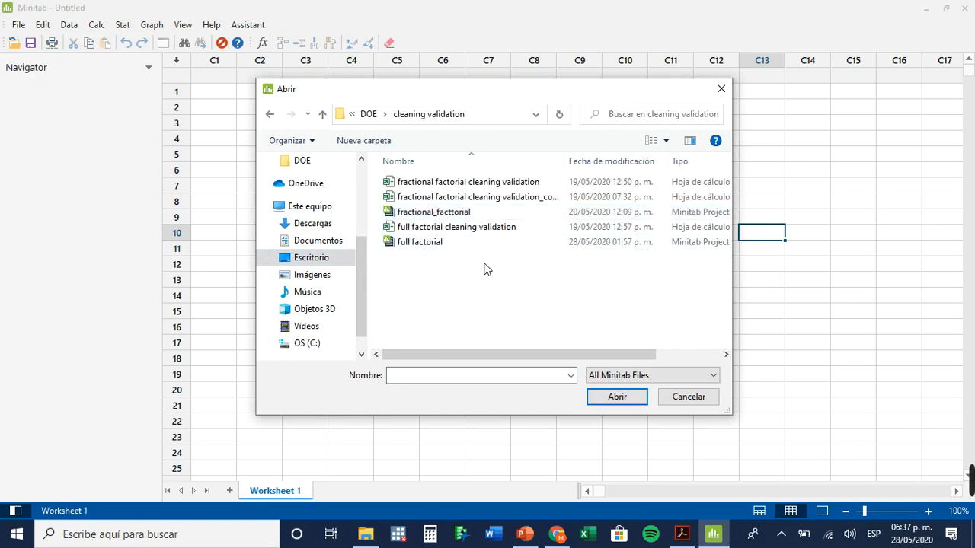
pyautogui.doubleClick(440, 242)
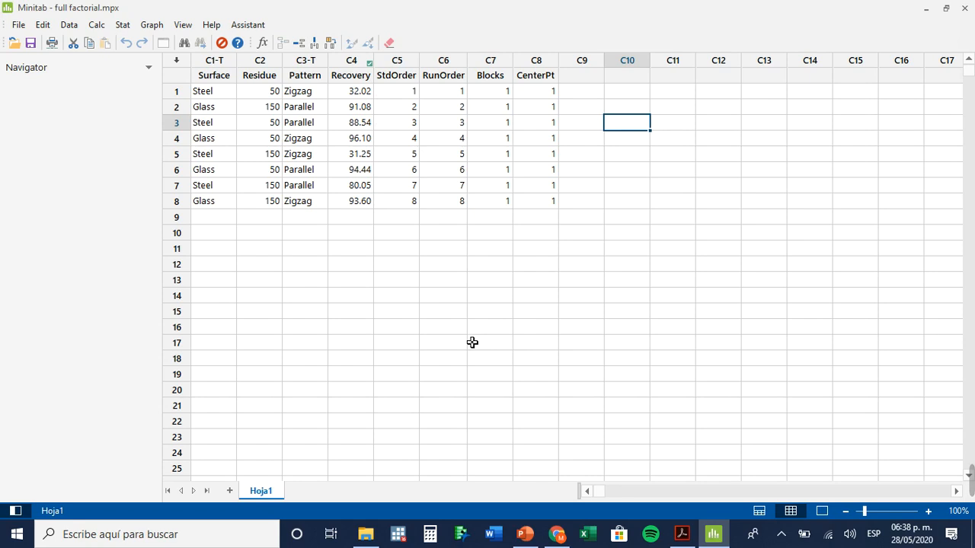
# Analyze the factorial design for the Recovery response using the default terms up through order 3, including the ABC interaction.
pyautogui.click(122, 25)
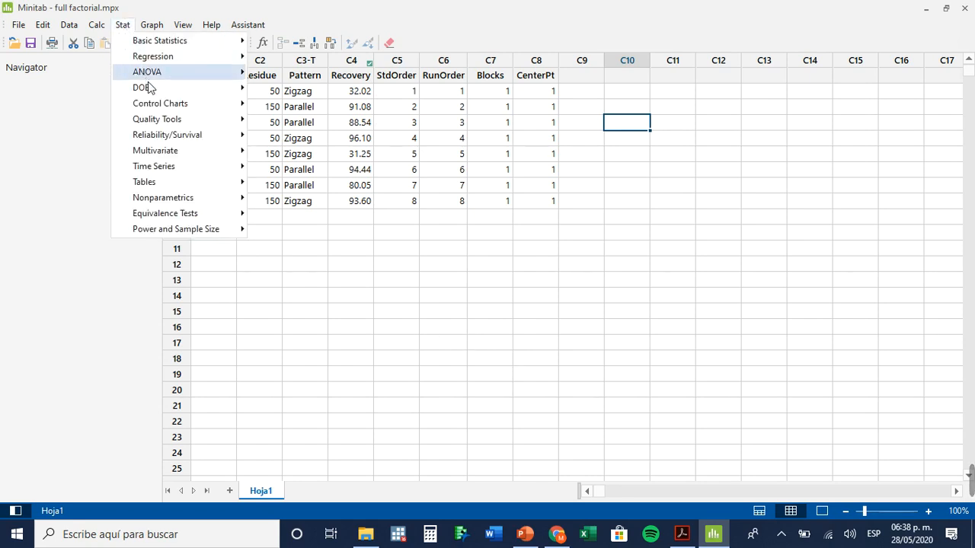
pyautogui.moveTo(151, 89)
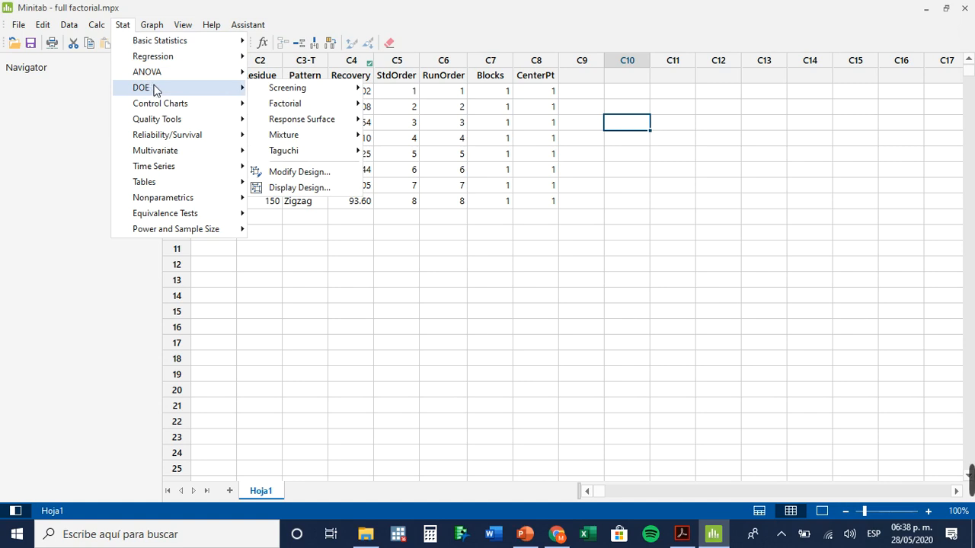
pyautogui.moveTo(284, 107)
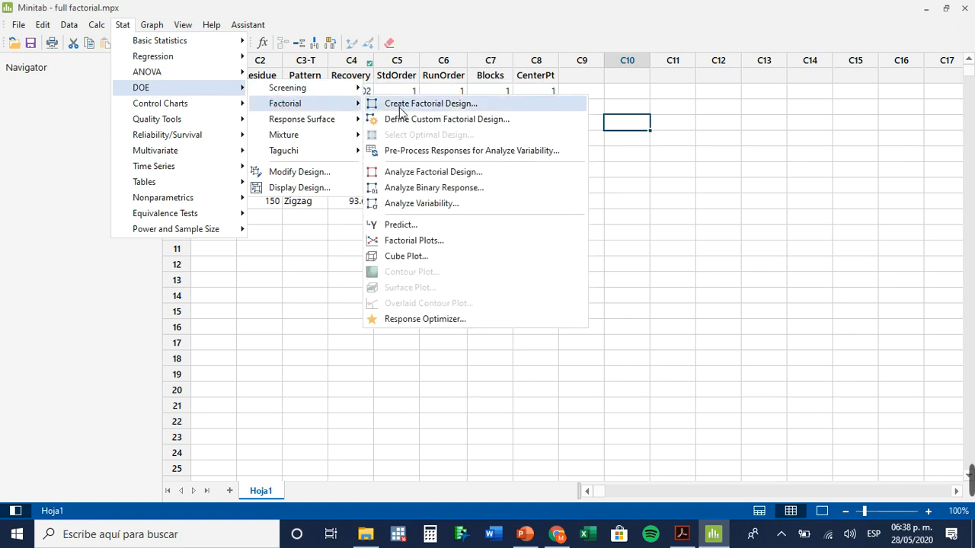
pyautogui.click(505, 178)
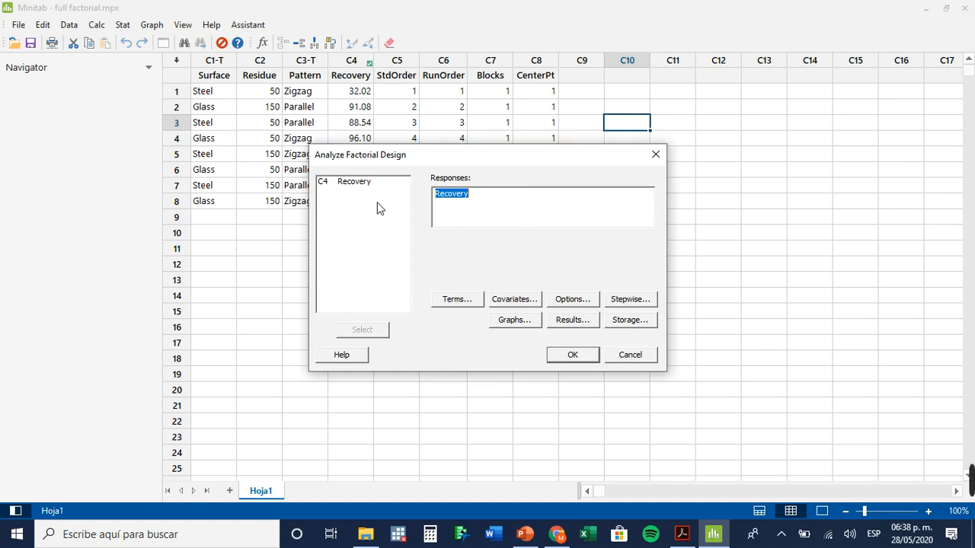
pyautogui.click(464, 303)
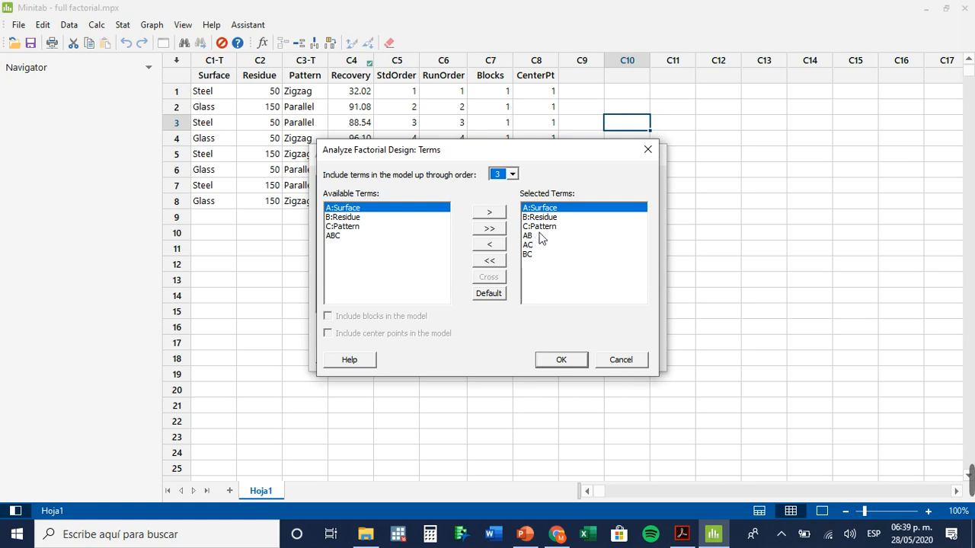
pyautogui.click(499, 296)
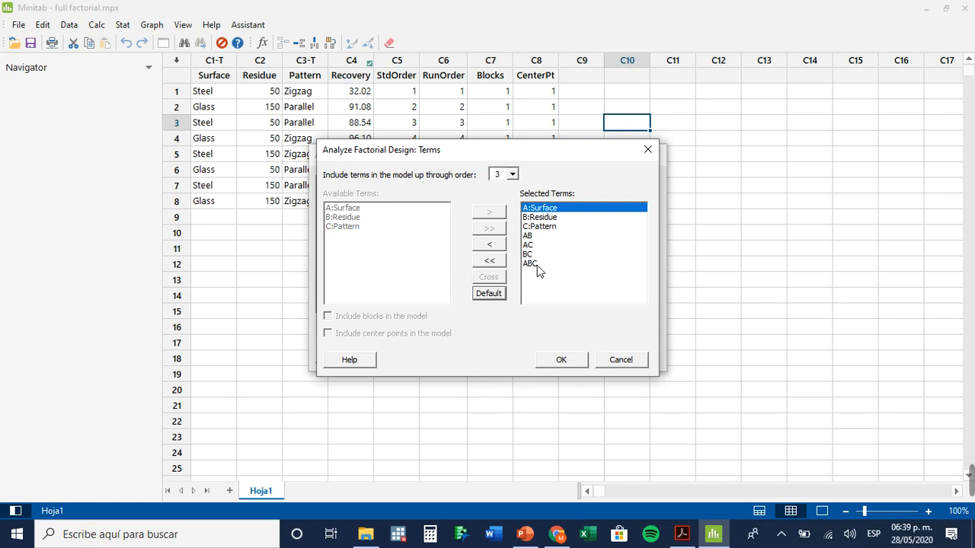
pyautogui.click(576, 362)
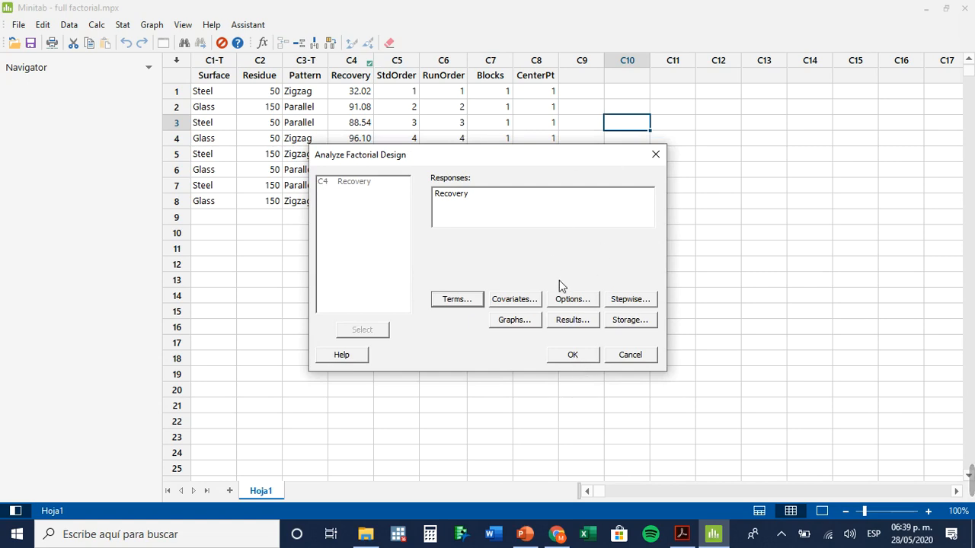
pyautogui.click(584, 356)
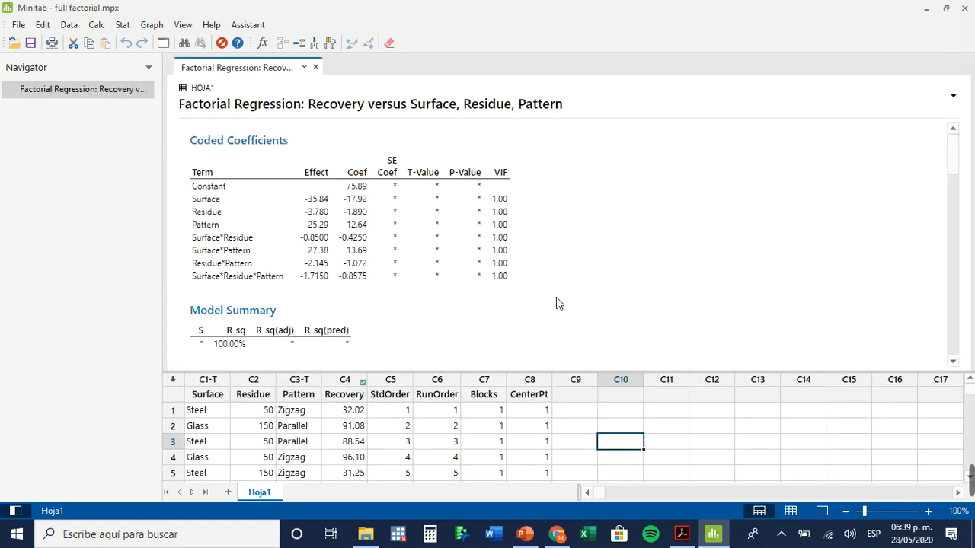
# Examine the factorial regression output for Recovery, focusing on the Analysis of Variance table.
pyautogui.click(607, 280)
pyautogui.scroll(-5, 608, 285)
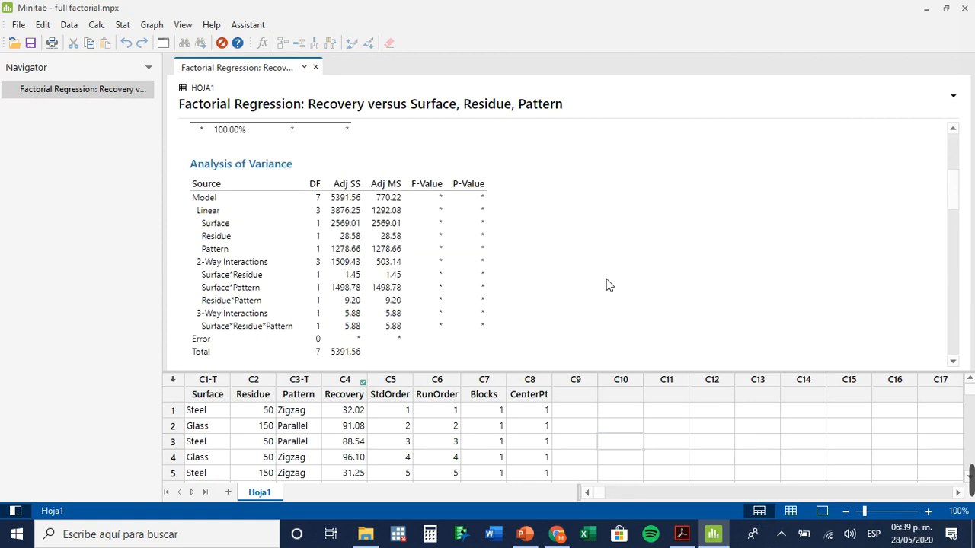
pyautogui.scroll(3, 608, 285)
pyautogui.scroll(-3, 608, 285)
pyautogui.scroll(-2, 607, 285)
pyautogui.scroll(2, 607, 285)
# Rerun the factorial analysis of Recovery with the three-way interaction ABC removed from the selected terms.
pyautogui.click(163, 47)
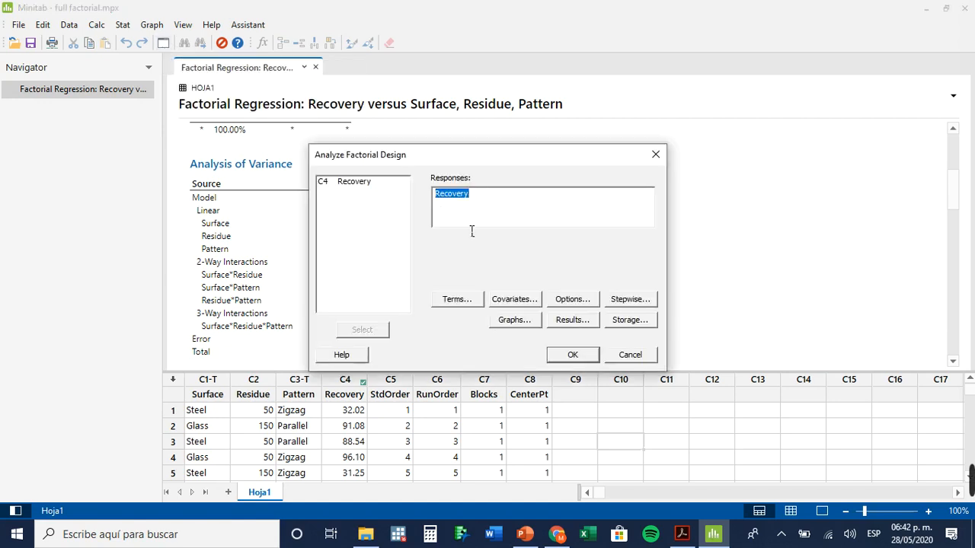
pyautogui.click(474, 299)
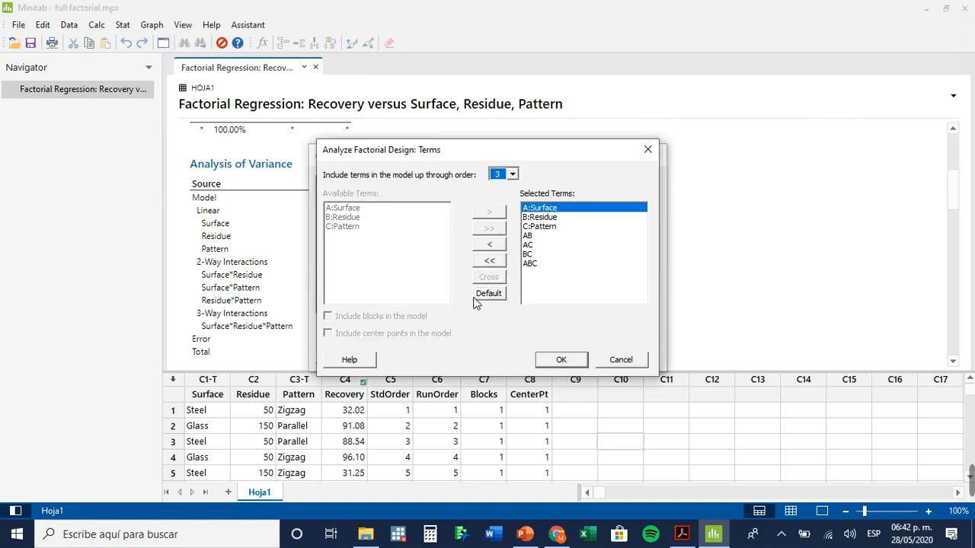
pyautogui.click(531, 271)
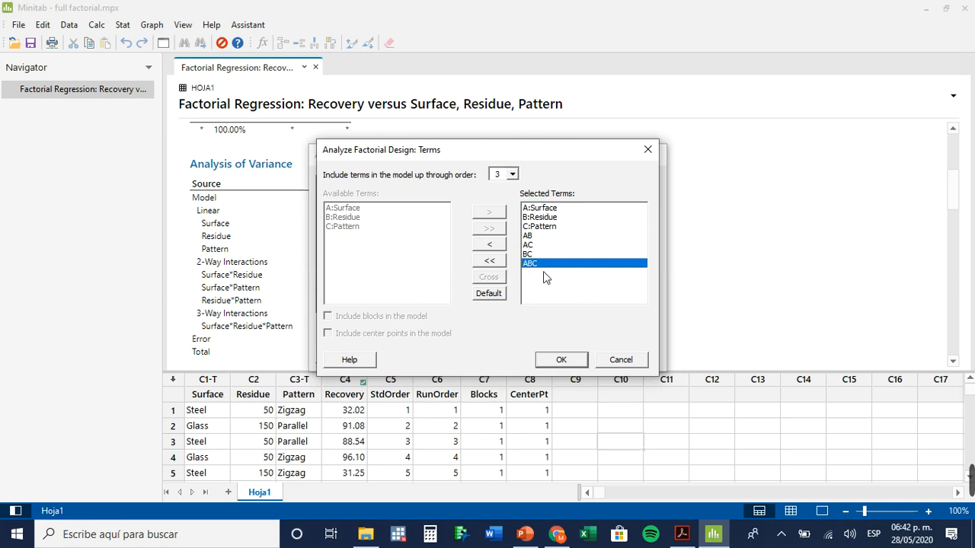
pyautogui.click(500, 244)
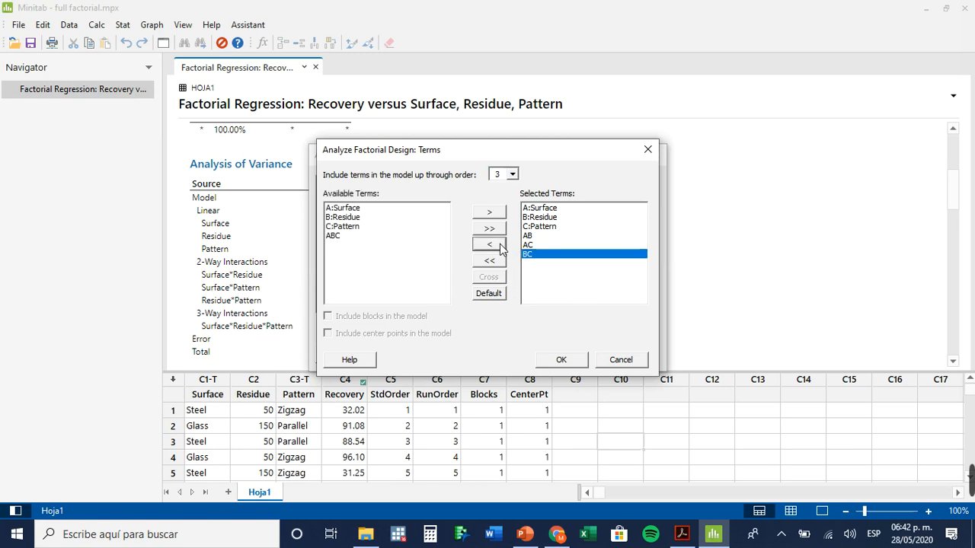
pyautogui.click(562, 361)
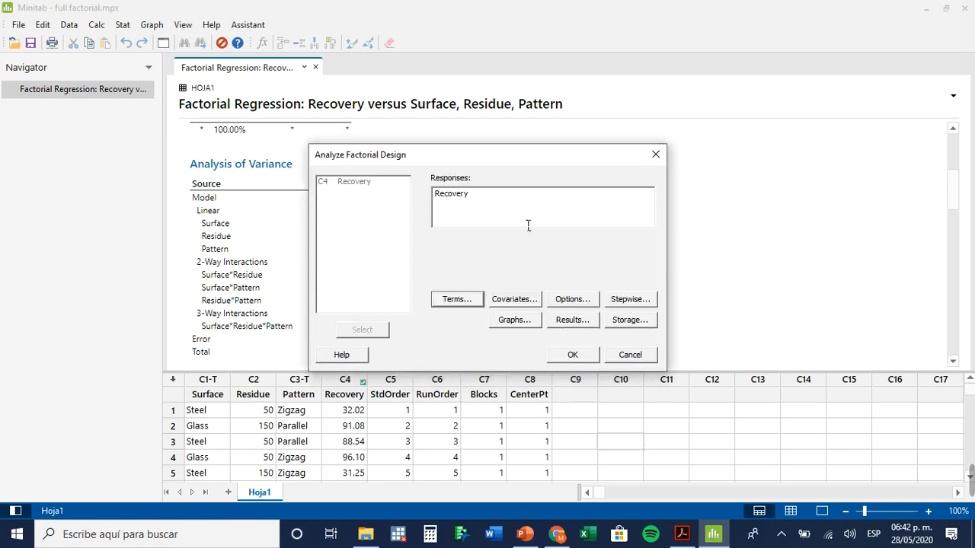
pyautogui.click(577, 354)
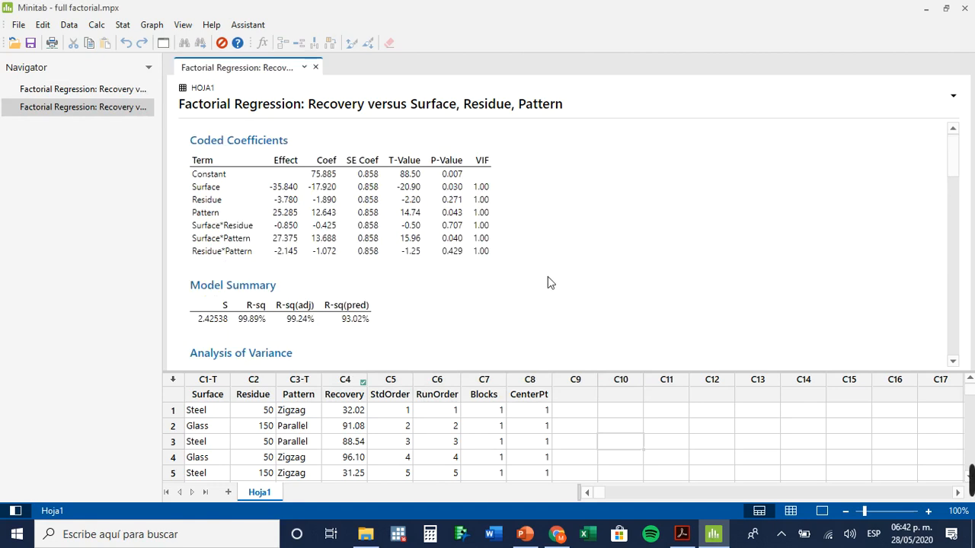
# Compare the reduced model's Analysis of Variance table with Table 5 in DOE_cleaning_validation.pdf in Adobe Acrobat.
pyautogui.scroll(-3, 546, 278)
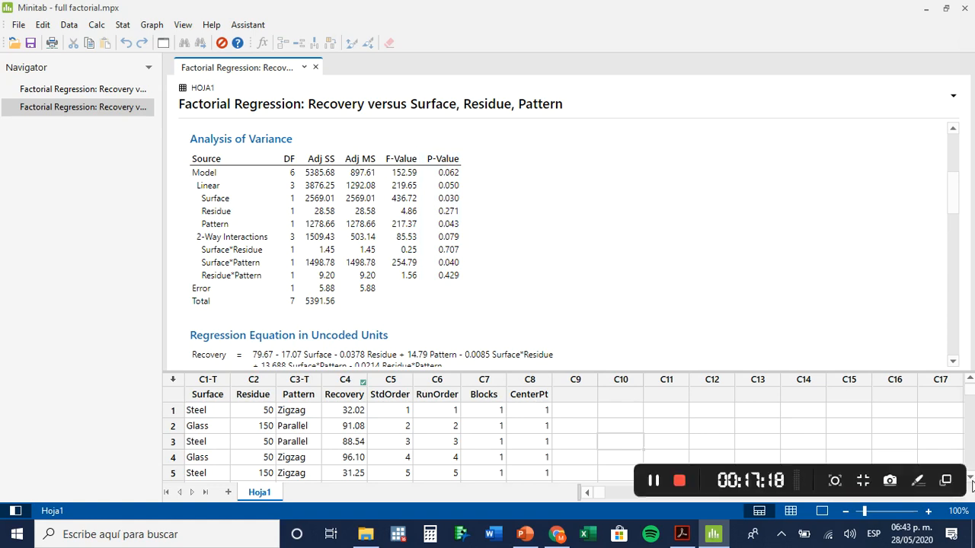
pyautogui.moveTo(932, 481)
pyautogui.press('super+Down')
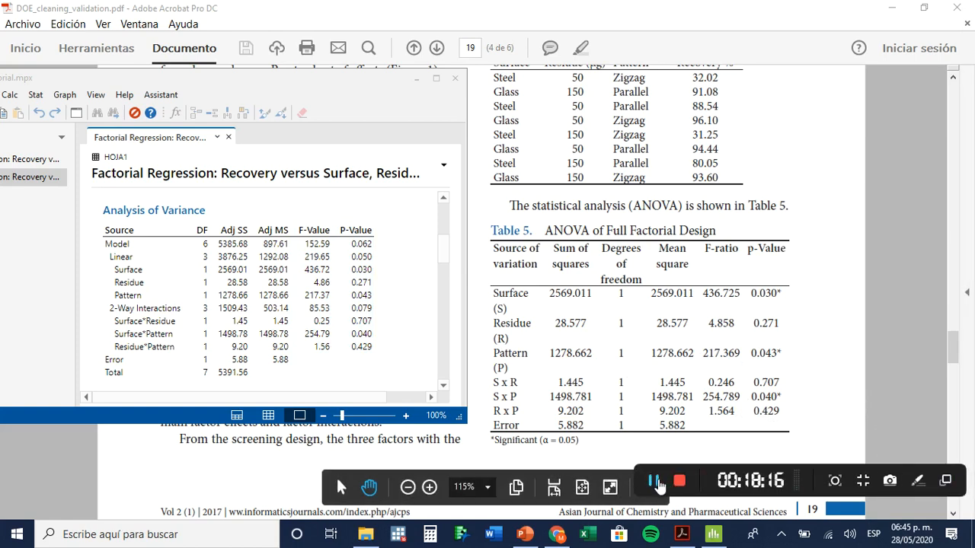
pyautogui.click(654, 481)
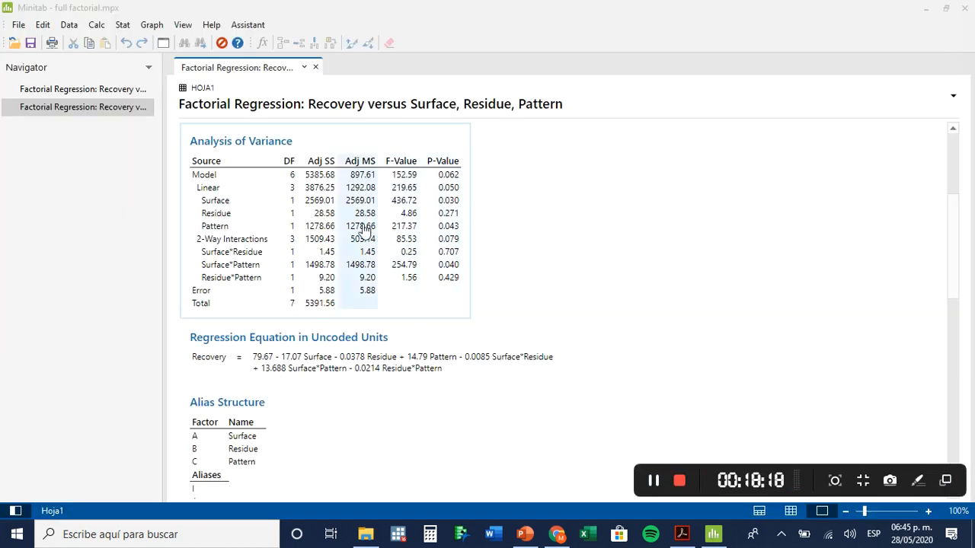
# Create factorial plots for the Recovery response with only Surface and Pattern included, leaving out Residue.
pyautogui.click(122, 25)
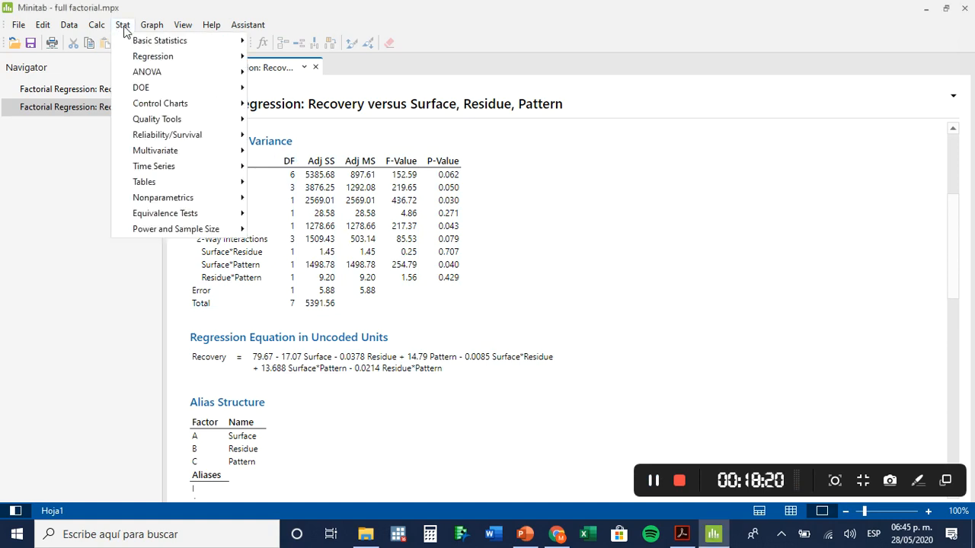
pyautogui.moveTo(147, 90)
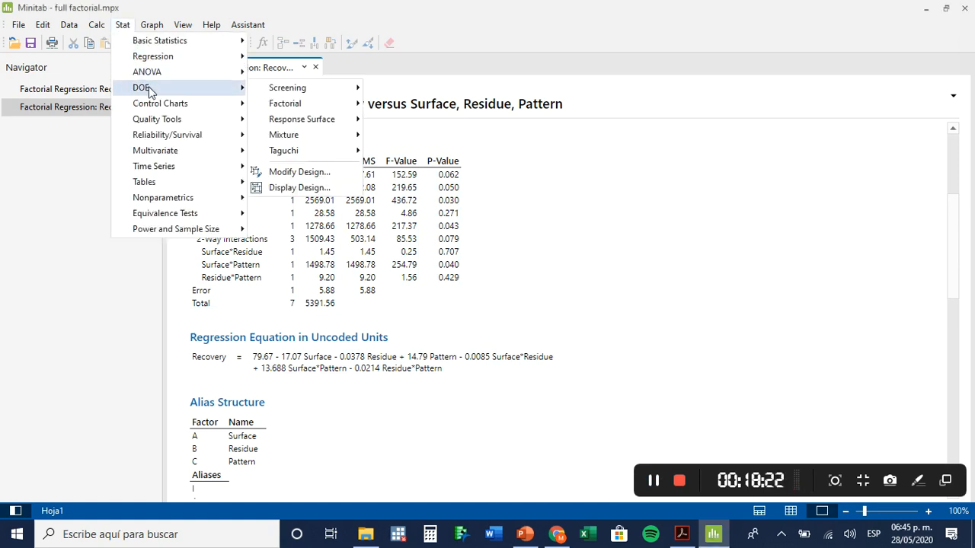
pyautogui.moveTo(285, 105)
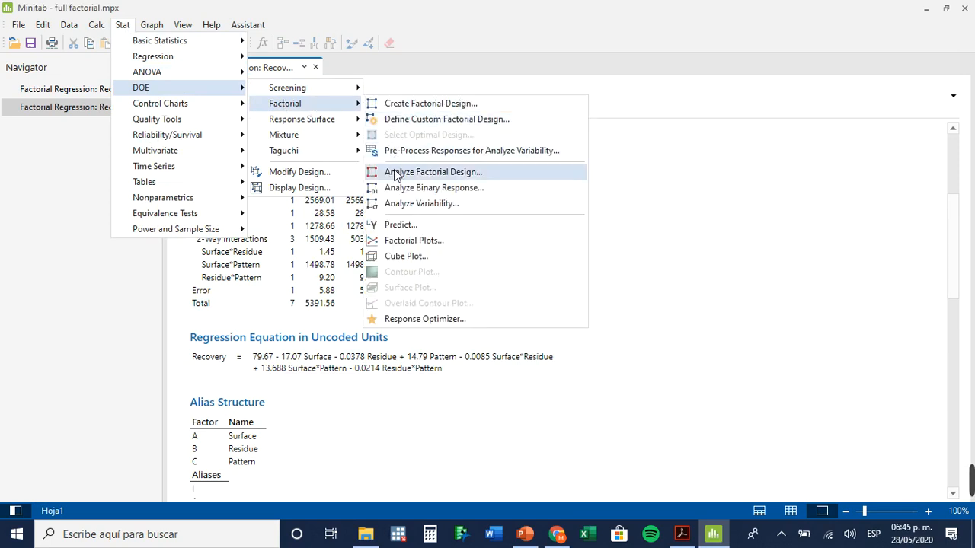
pyautogui.click(420, 241)
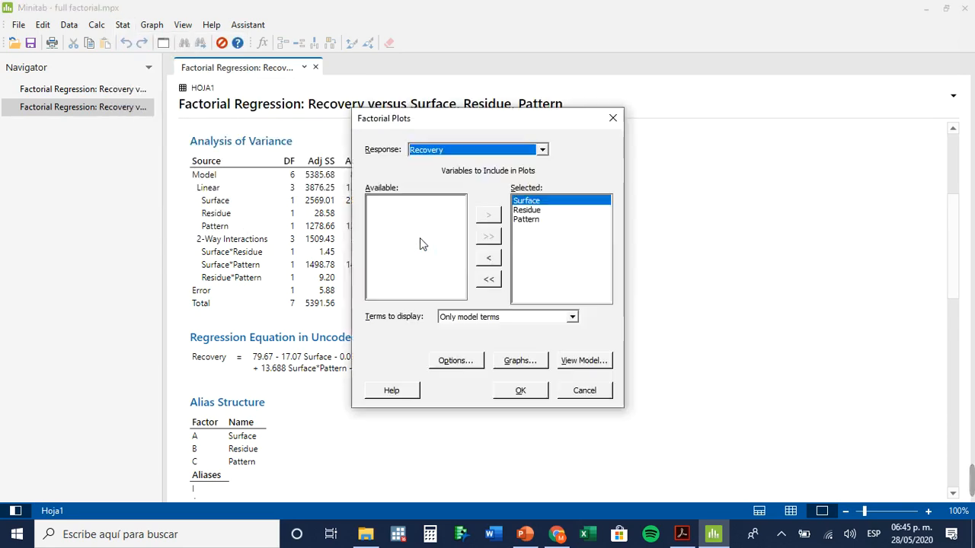
pyautogui.click(535, 211)
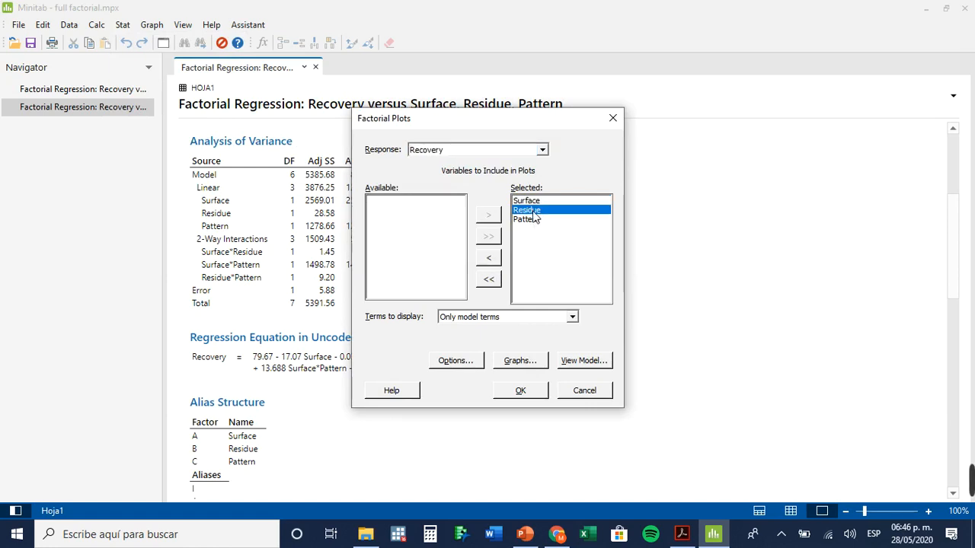
pyautogui.click(489, 259)
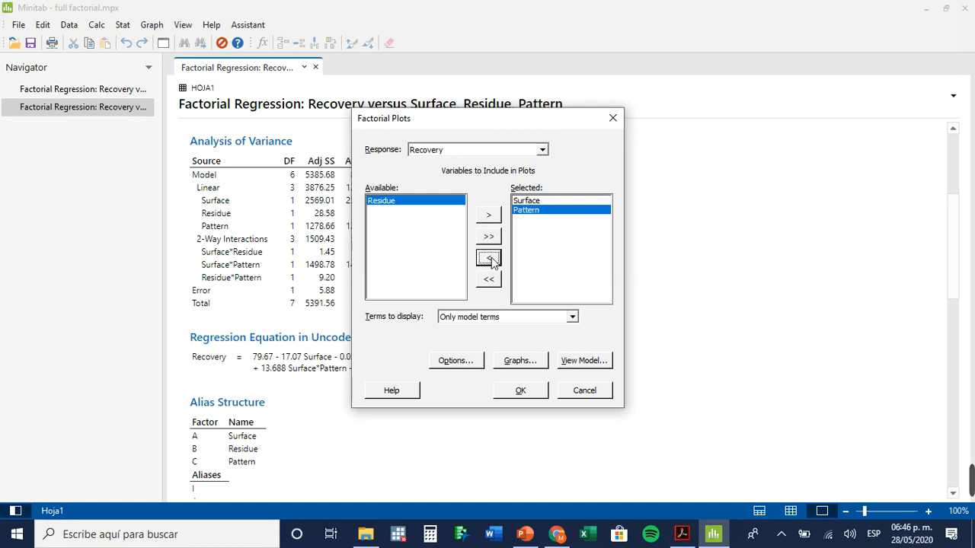
pyautogui.click(522, 396)
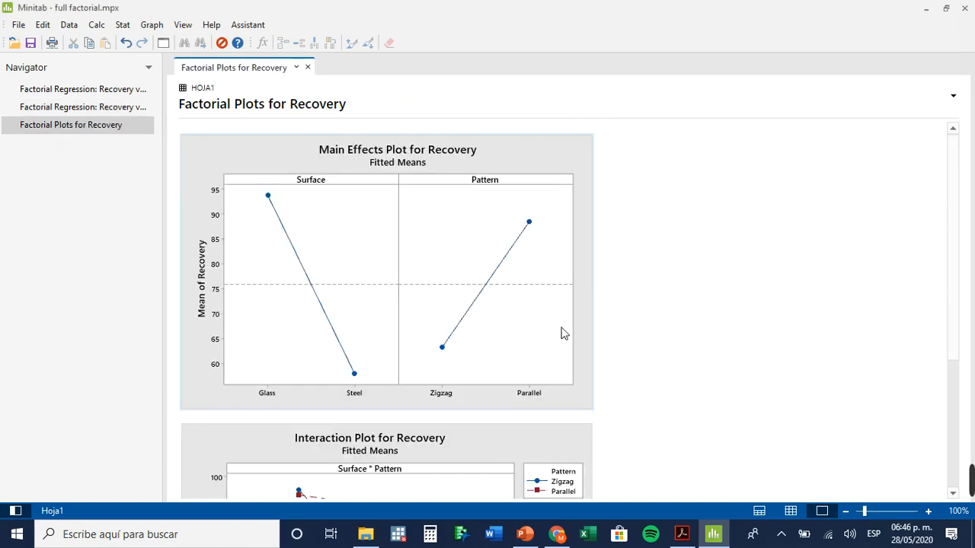
# Enlarge the output to 140% and compare the Surface * Pattern interaction plot with Figure 2 in the PDF article.
pyautogui.scroll(-3, 564, 333)
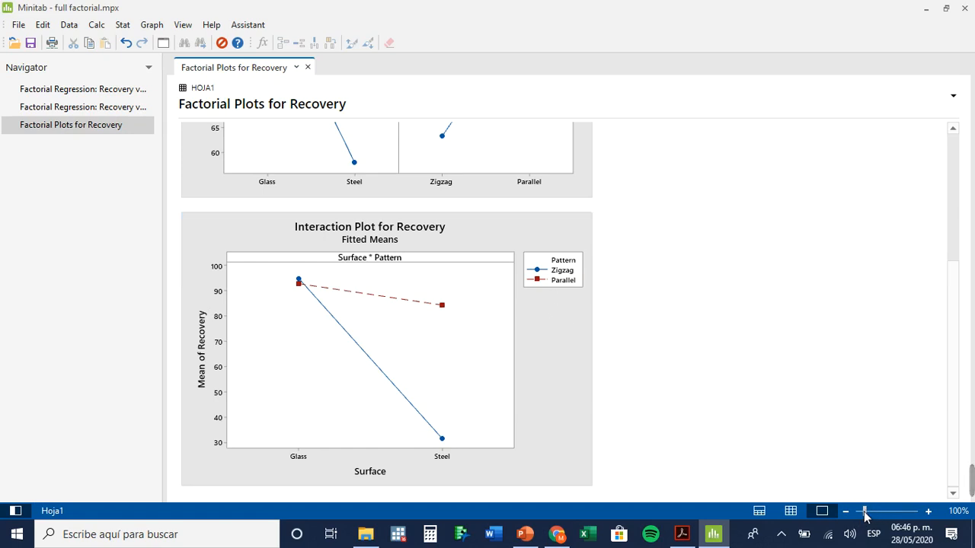
pyautogui.moveTo(866, 515); pyautogui.dragTo(872, 511)
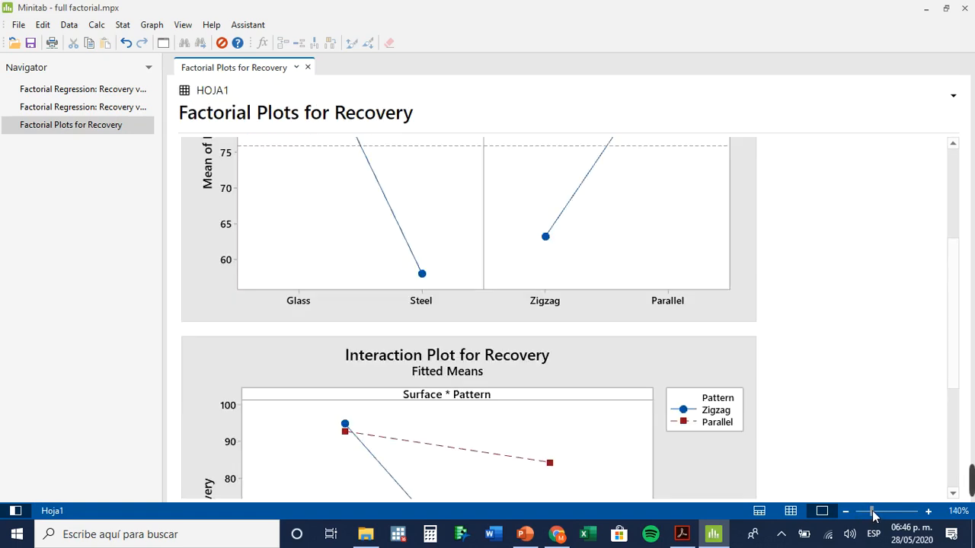
pyautogui.moveTo(898, 487)
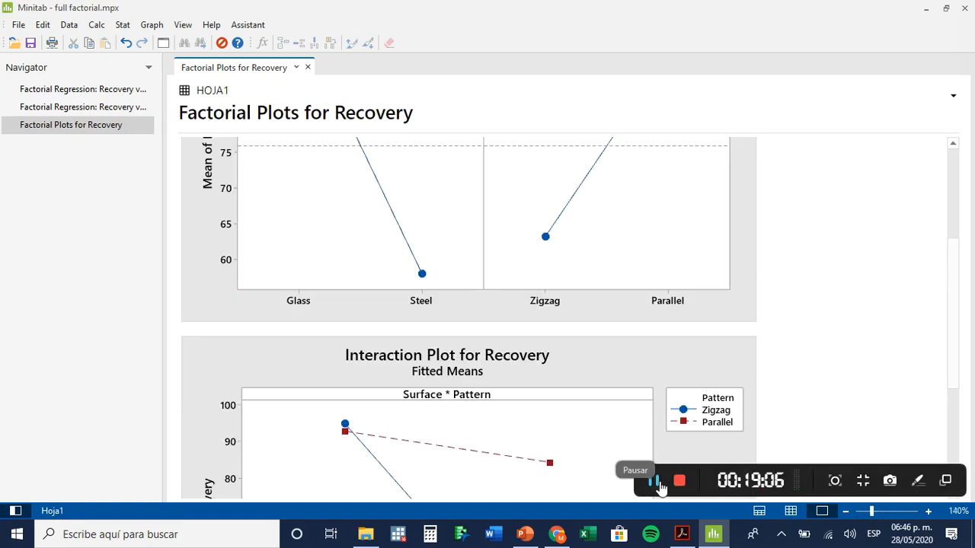
pyautogui.click(654, 481)
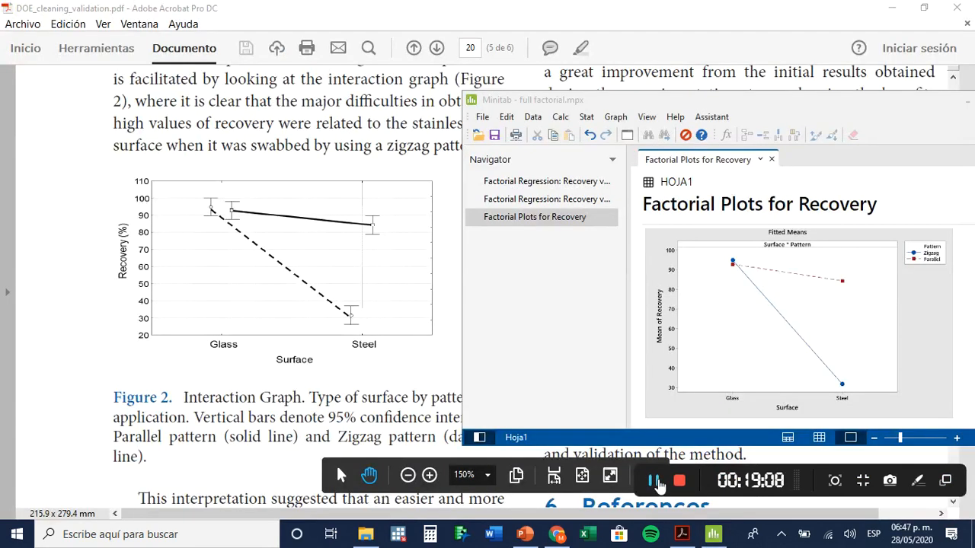